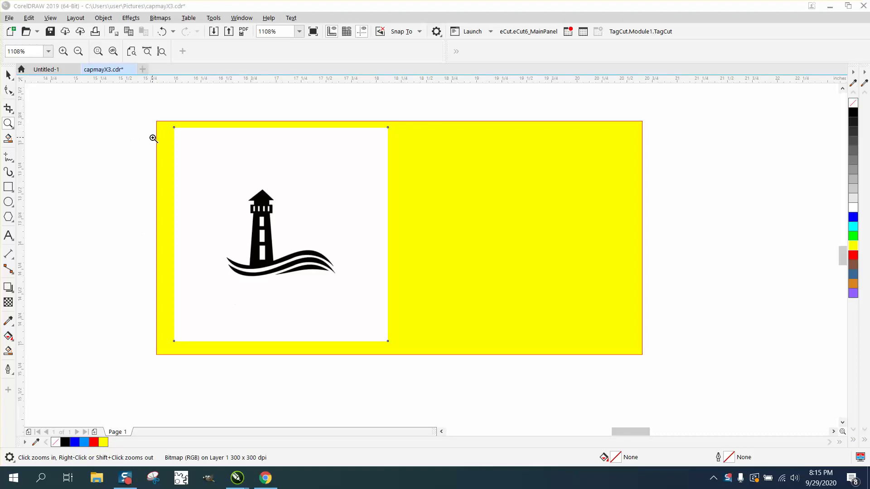
Step: Zoom in and out to inspect the lighthouse image, the maps and the yellow rectangle
left_click_drag(174, 136, 379, 310)
right_click(311, 325)
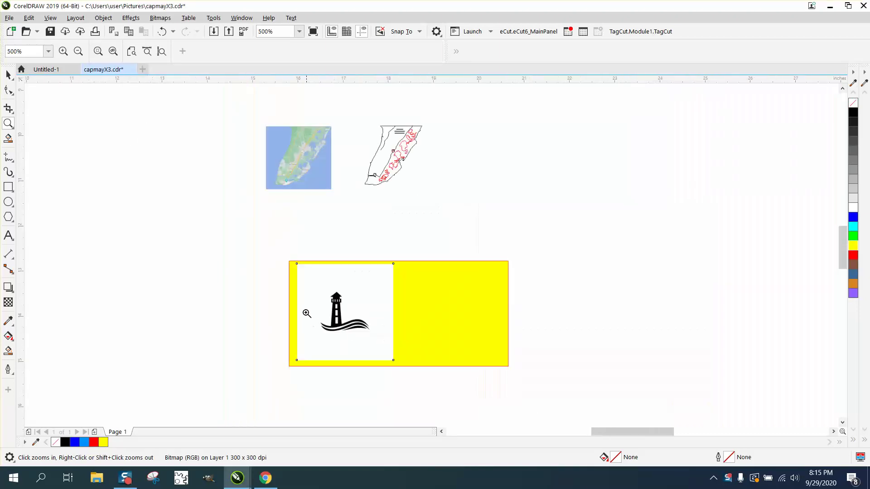
left_click_drag(275, 119, 408, 194)
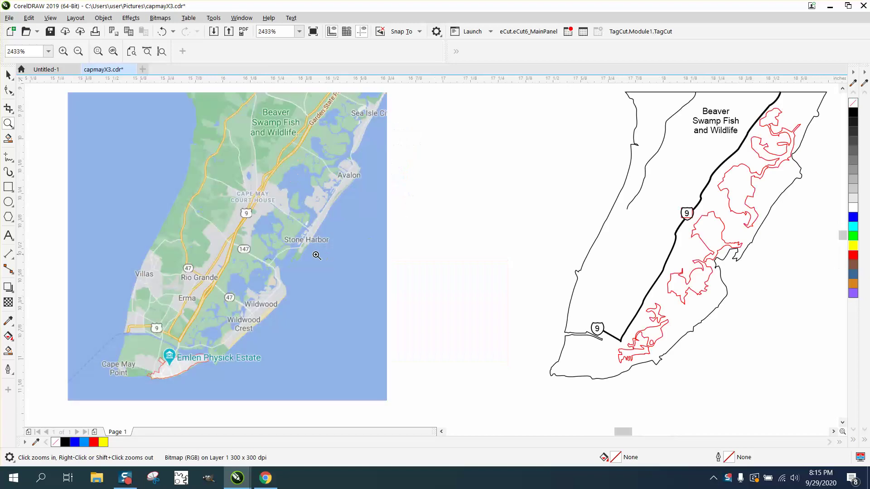
right_click(316, 256)
right_click(305, 254)
left_click_drag(291, 297, 399, 384)
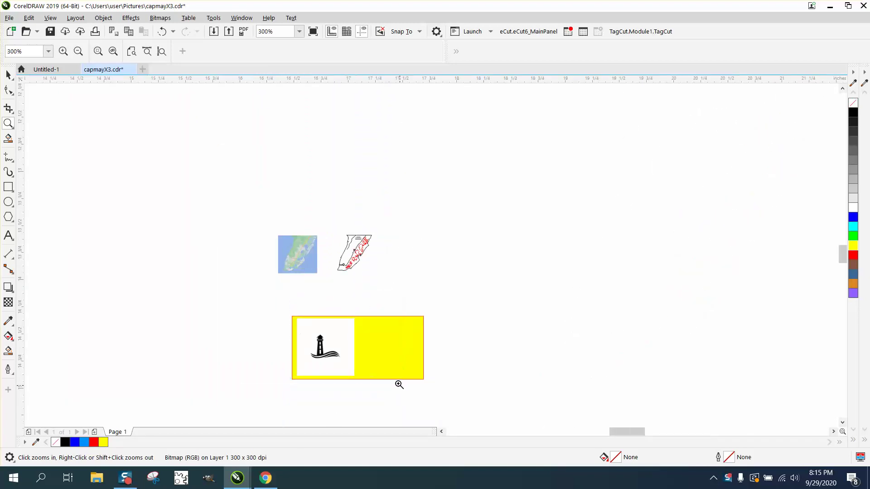
Step: Drop a copy of the lighthouse bitmap left of the page, keeping the original on the white square
left_click(8, 74)
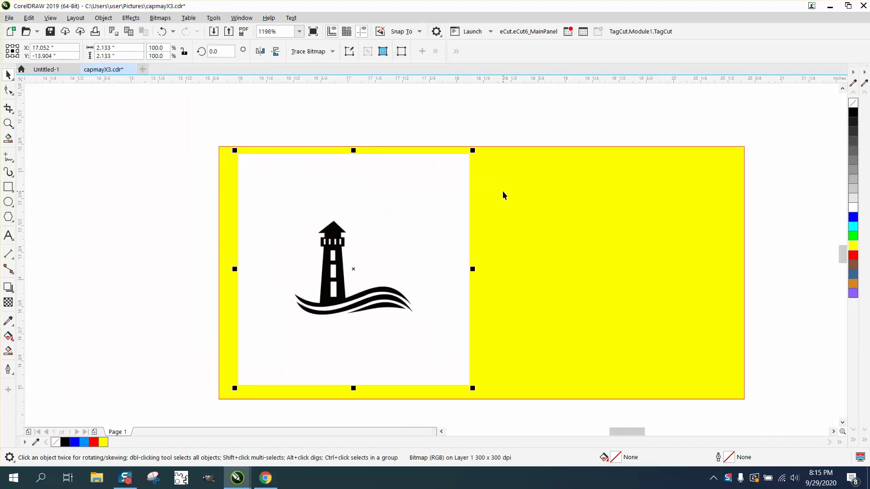
left_click_drag(451, 200, 443, 202)
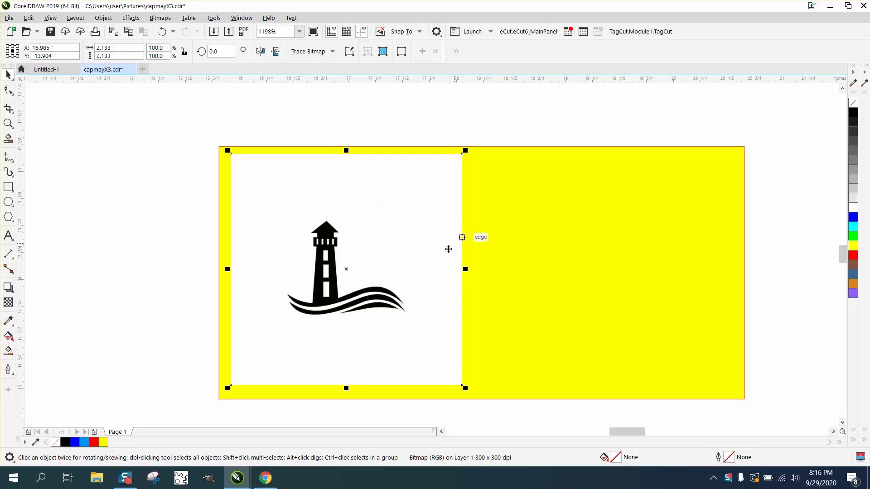
left_click_drag(340, 272, 90, 256)
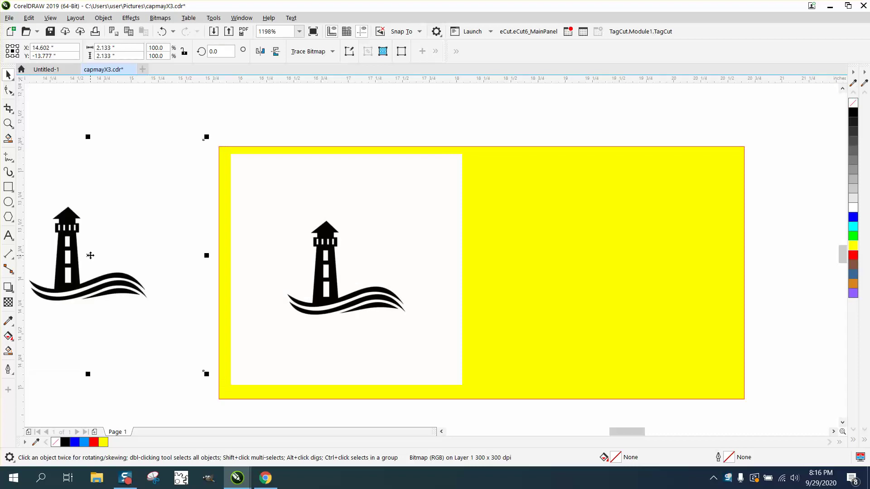
left_click(323, 236)
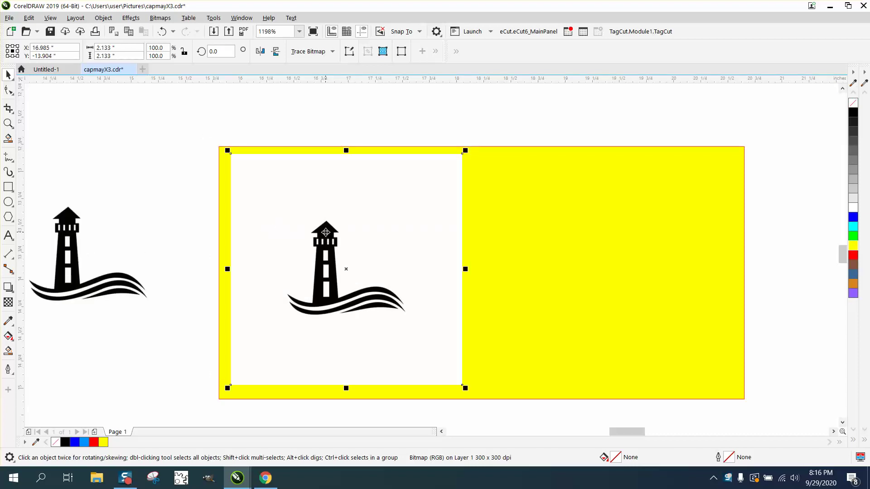
Step: Crop the lighthouse bitmap tightly around the lighthouse and waves, to about 1.241 × 1.095 inches
left_click(14, 112)
left_click(36, 113)
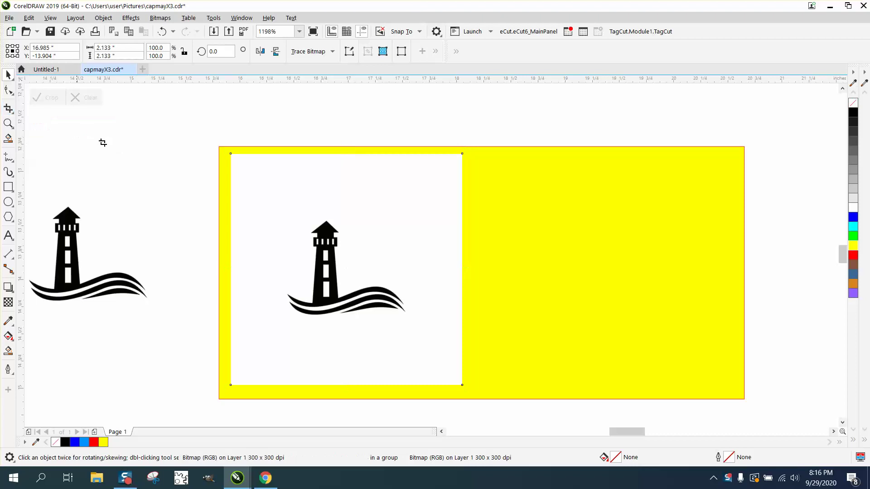
left_click_drag(275, 212, 409, 330)
left_click(51, 100)
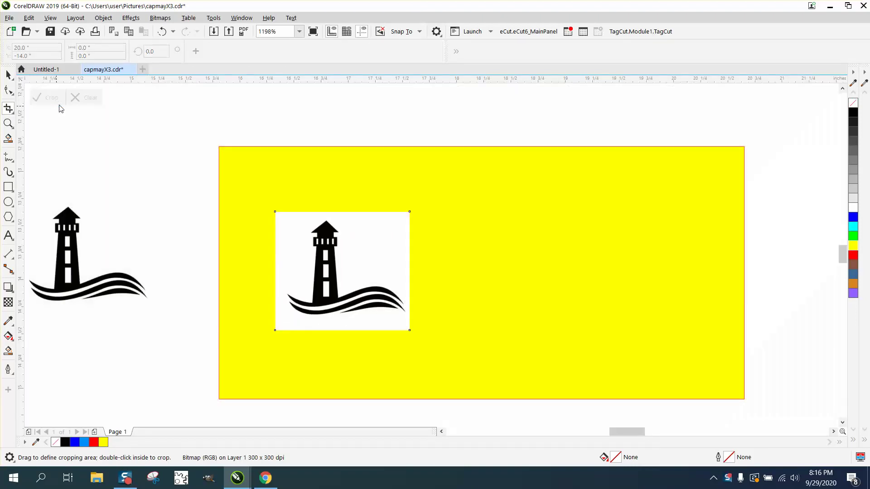
key("z")
left_click_drag(204, 200, 468, 316)
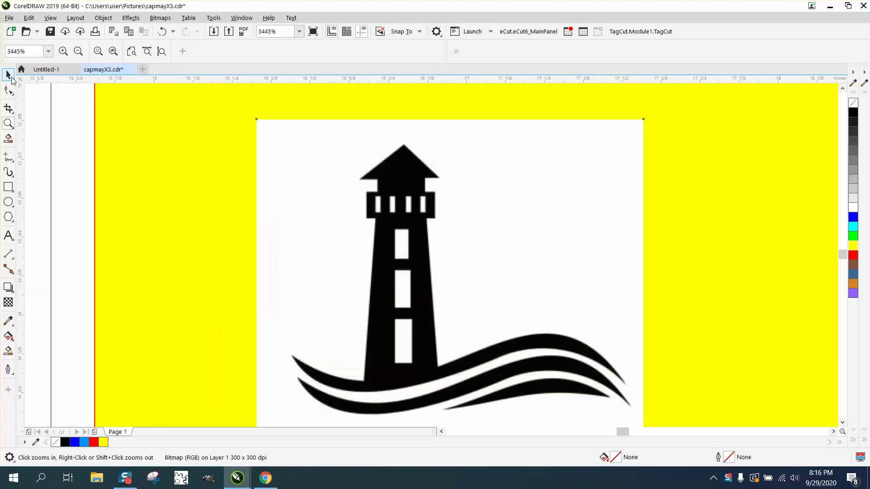
left_click(8, 75)
scroll(282, 175, "down", 2)
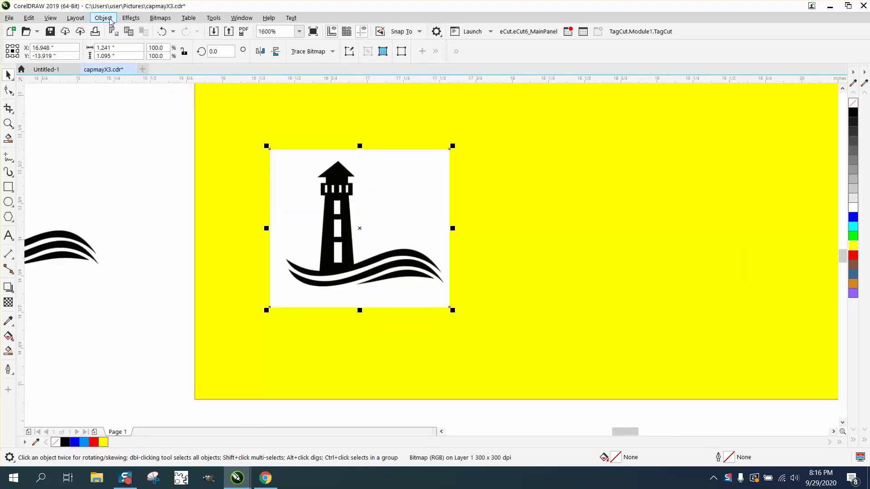
Step: Resample the cropped bitmap at 300 dpi with aspect ratio kept, giving 1.24 × 1.093 inches
left_click(156, 18)
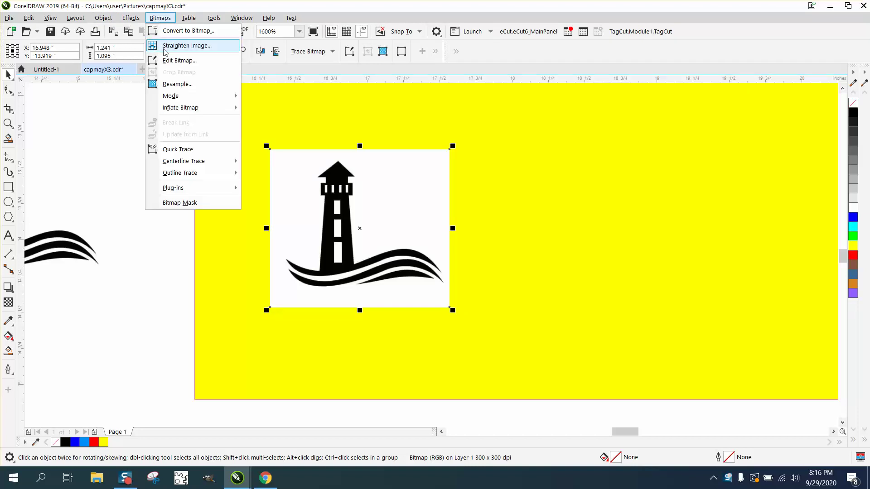
left_click(177, 82)
left_click(433, 247)
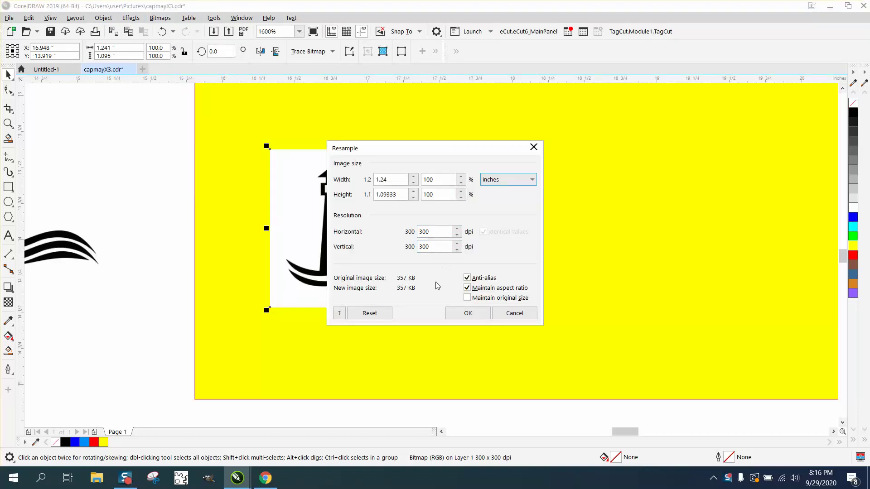
left_click(467, 313)
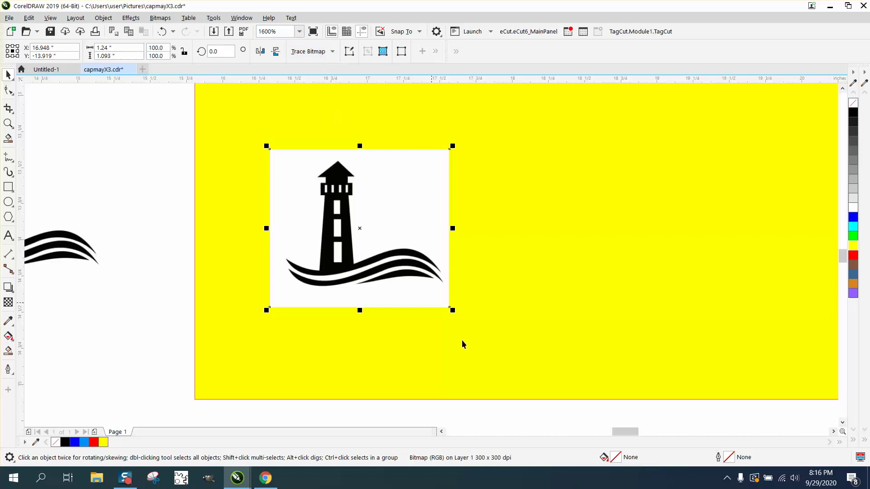
Step: Trace the lighthouse bitmap with Outline Trace > Clipart into a 10-curve vector group
left_click(333, 51)
mouse_move(336, 95)
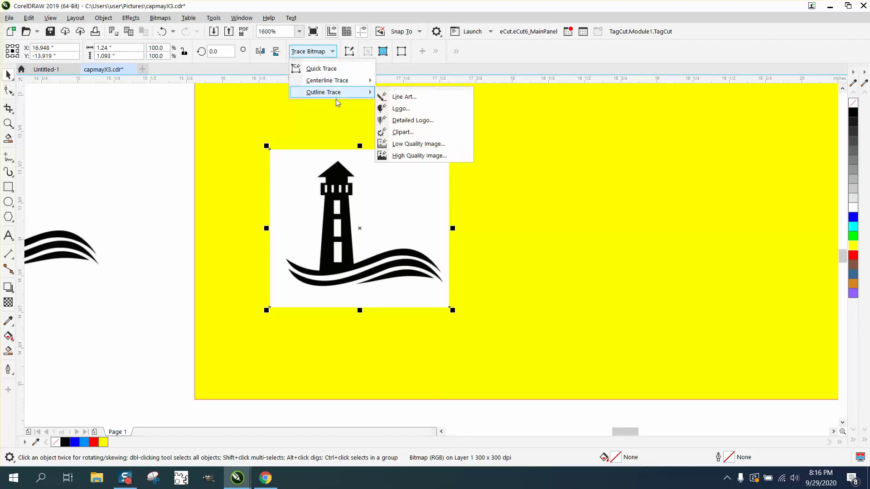
left_click(403, 132)
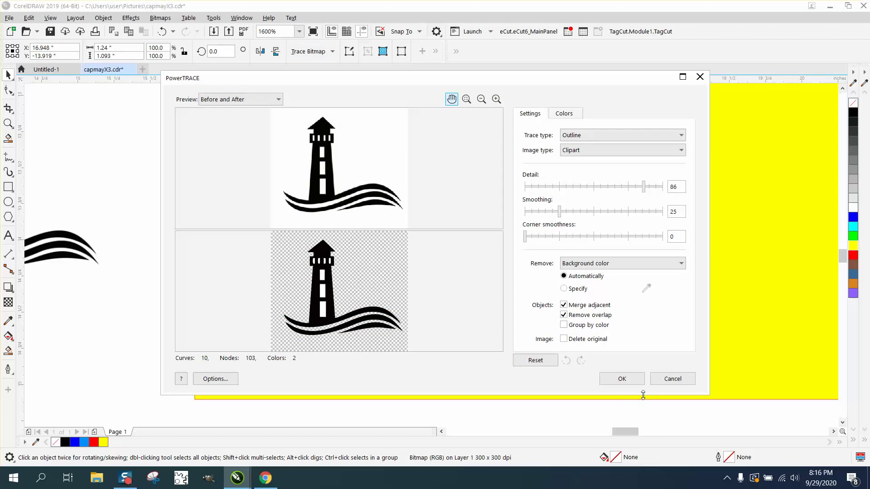
left_click(623, 380)
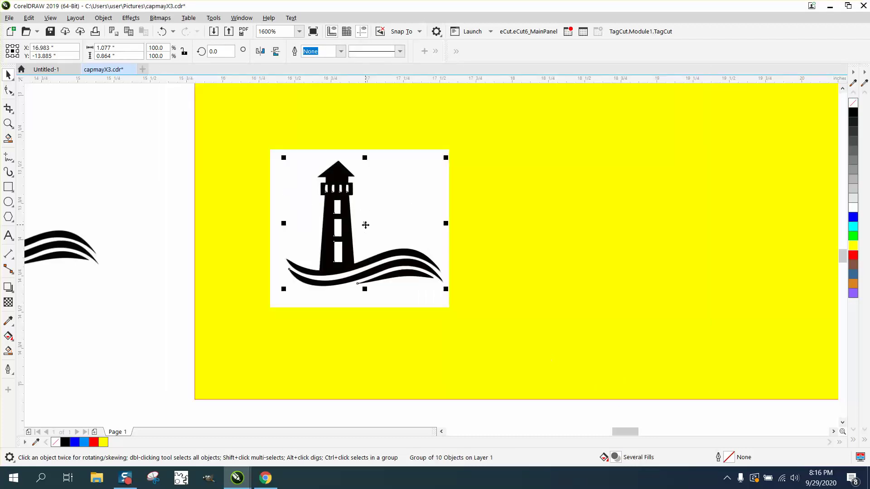
Step: Move the traced lighthouse onto the yellow area and delete the original white-backed bitmap
left_click_drag(366, 225, 558, 228)
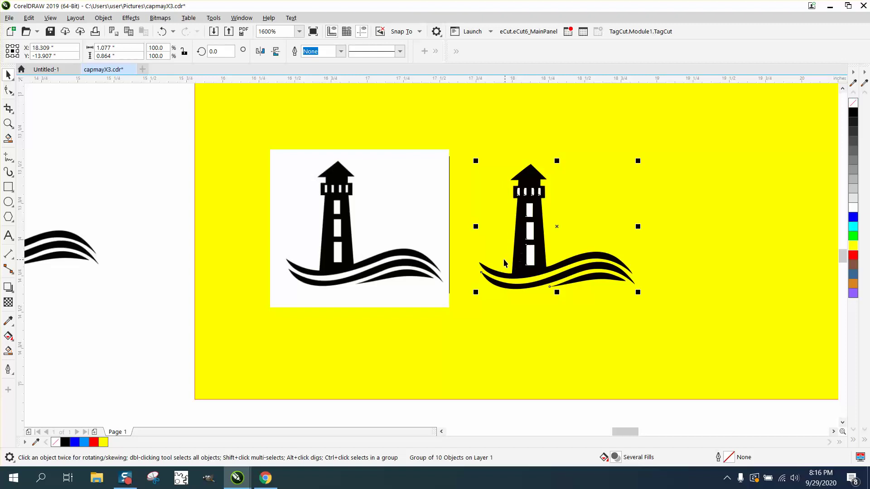
left_click(266, 152)
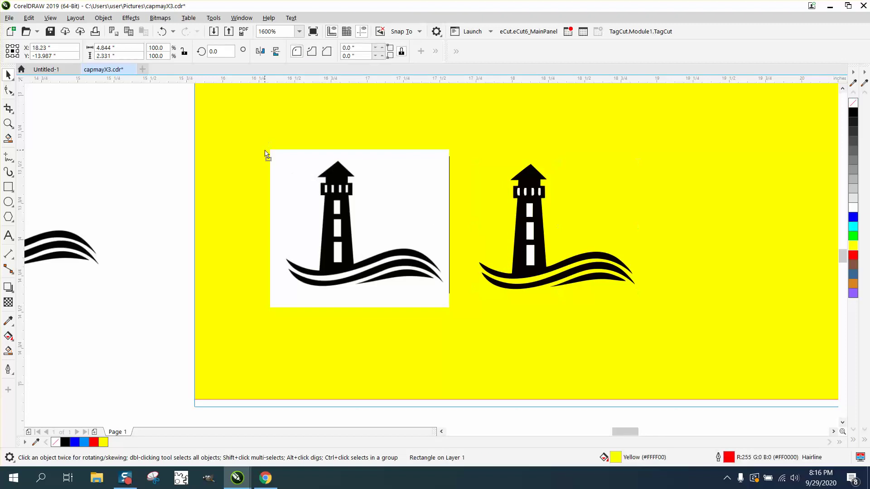
left_click_drag(176, 135, 228, 205)
left_click_drag(447, 305, 458, 310)
key("Delete")
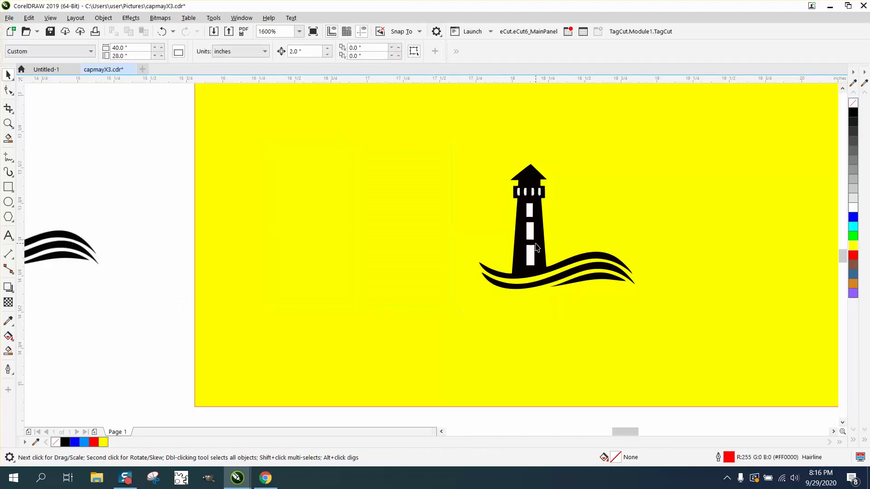
Step: Zoom in on the traced lighthouse's top and window openings, then select the traced group
left_click(9, 123)
left_click_drag(498, 167, 600, 217)
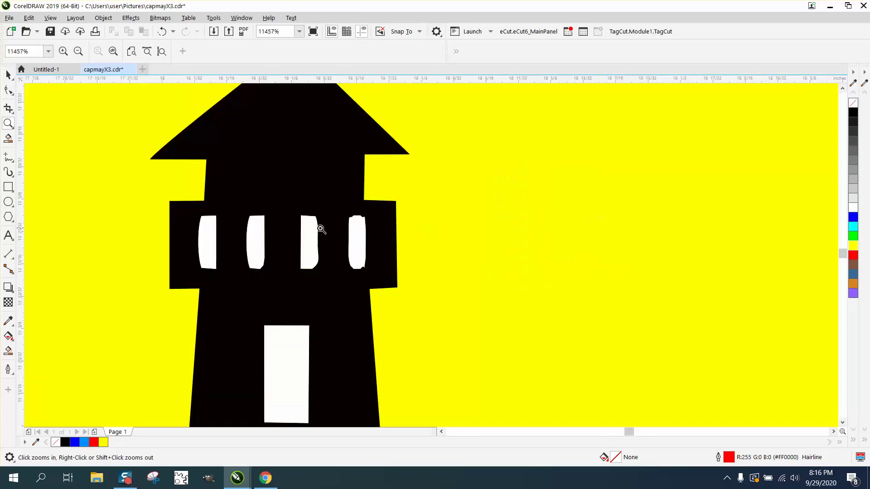
left_click_drag(174, 136, 412, 250)
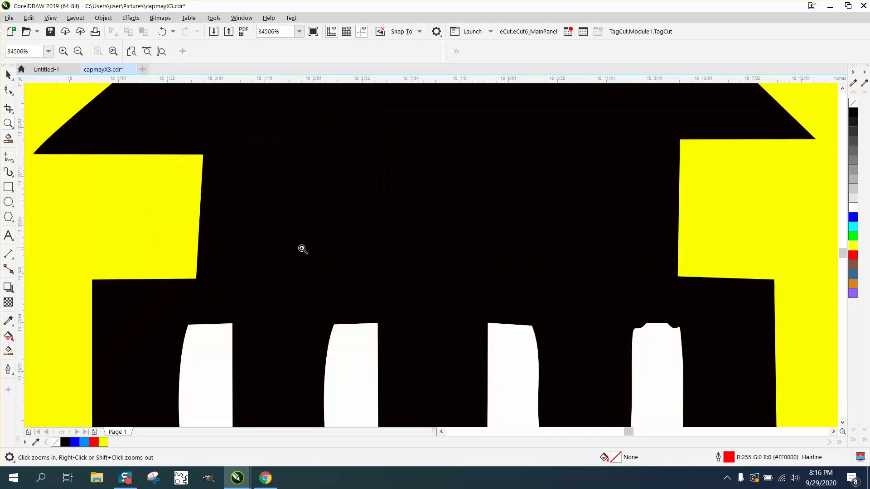
right_click(228, 266)
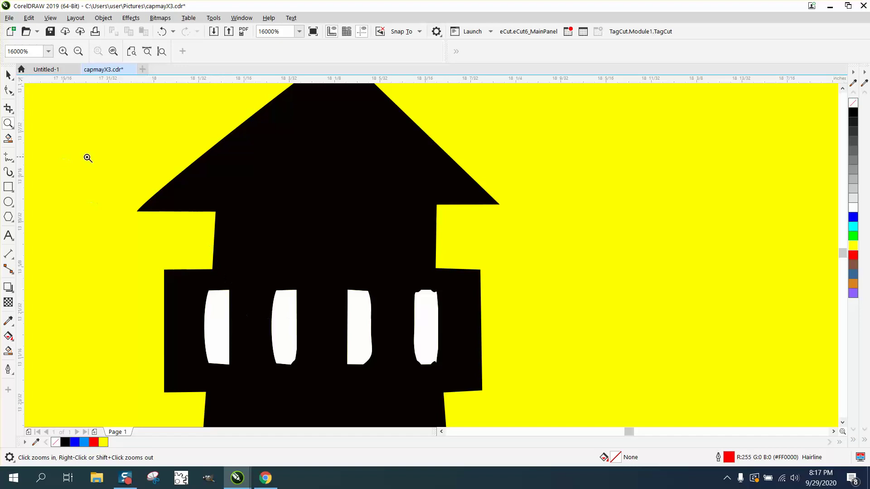
left_click(13, 91)
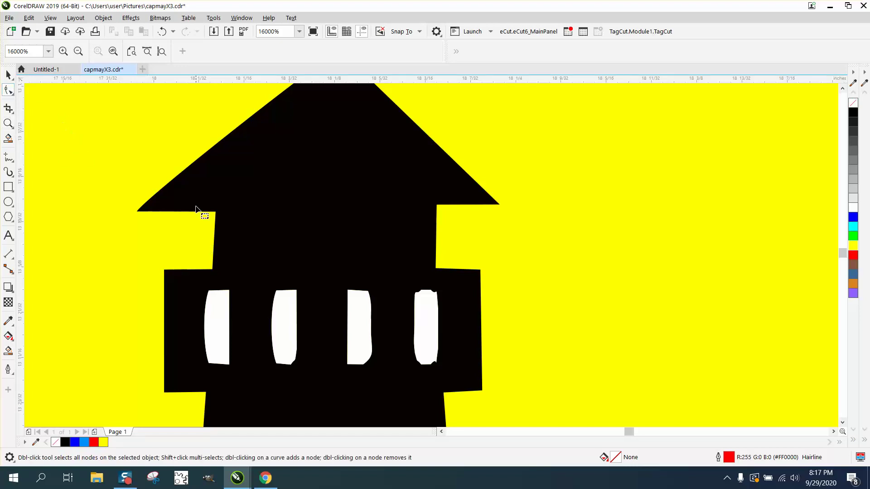
left_click(8, 74)
left_click(230, 155)
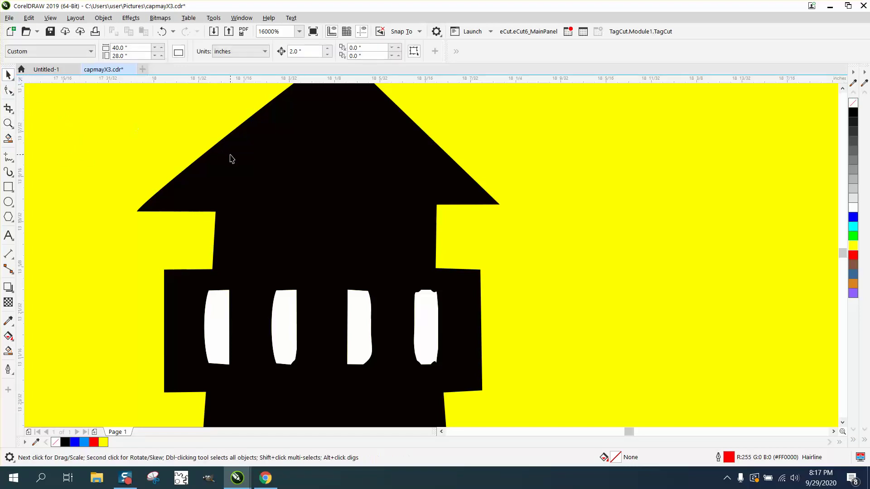
scroll(230, 155, "up", 1)
Step: Ungroup the traced lighthouse into separate curves and zoom in on its middle section
left_click(103, 18)
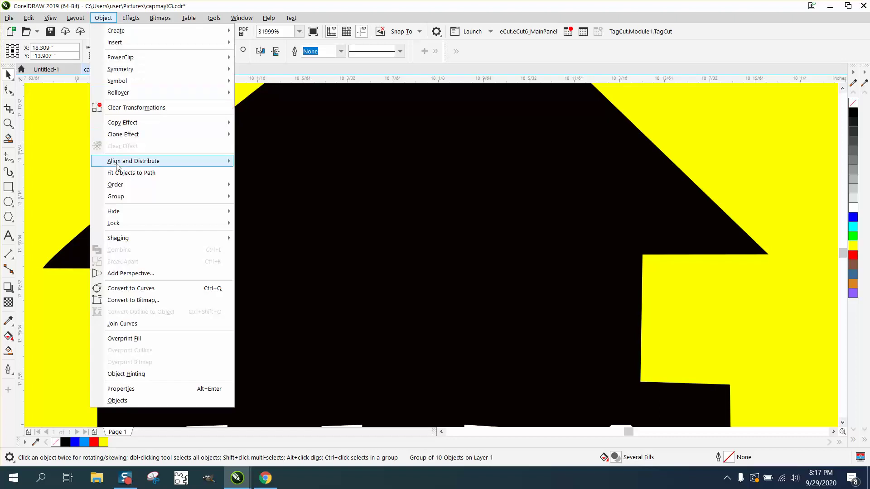
mouse_move(228, 196)
left_click(273, 211)
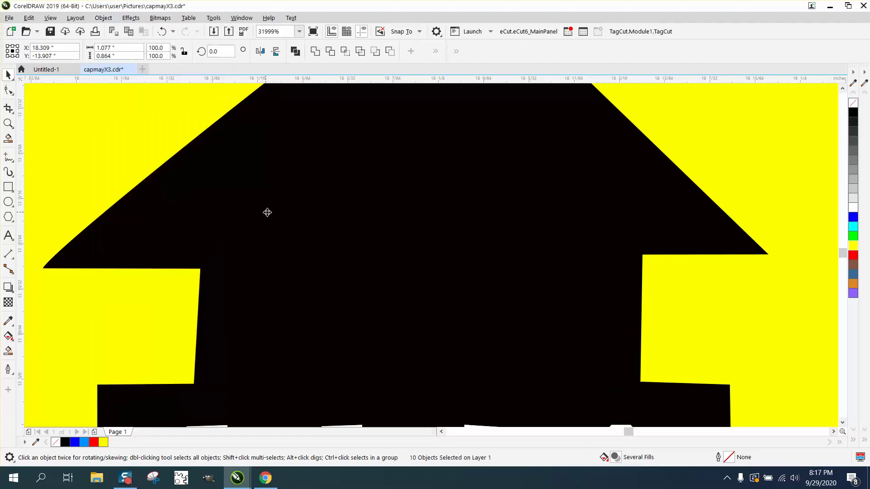
scroll(266, 213, "down", 1)
left_click(8, 122)
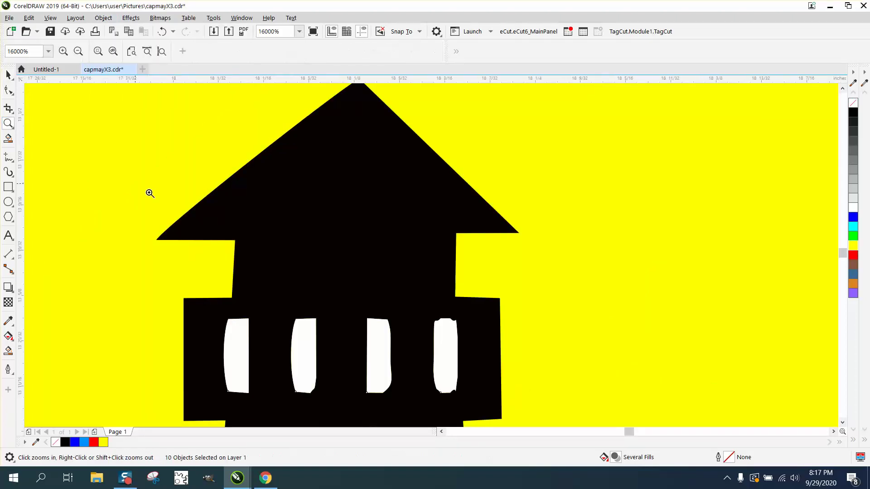
left_click_drag(174, 234, 514, 326)
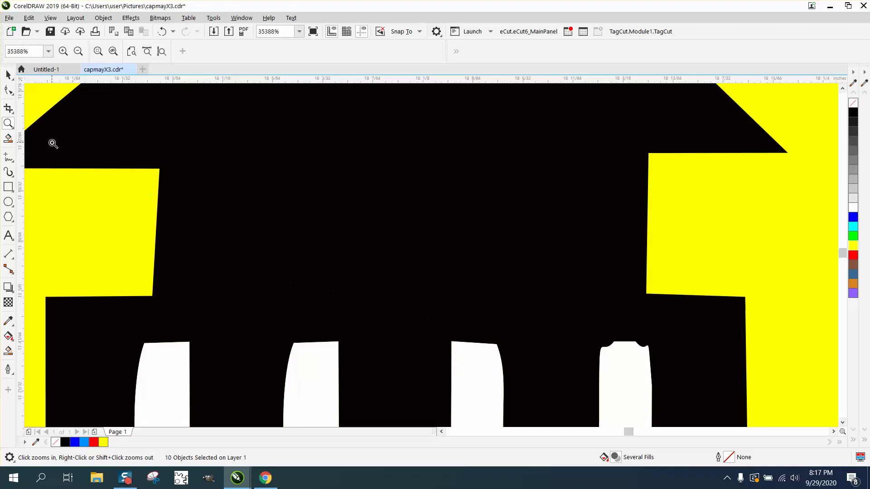
Step: Align the node pairs of the left and right slanted edges vertically
left_click(8, 90)
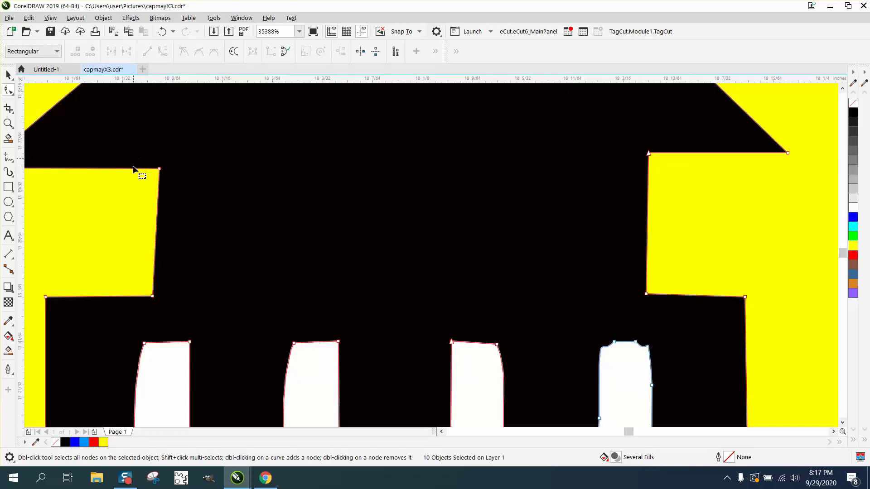
left_click_drag(134, 161, 182, 312)
left_click(344, 56)
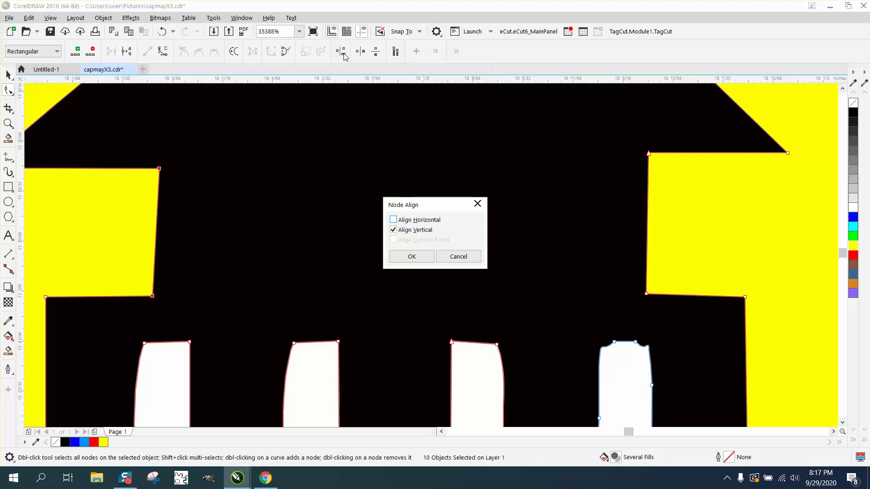
left_click(408, 261)
left_click_drag(620, 138, 695, 320)
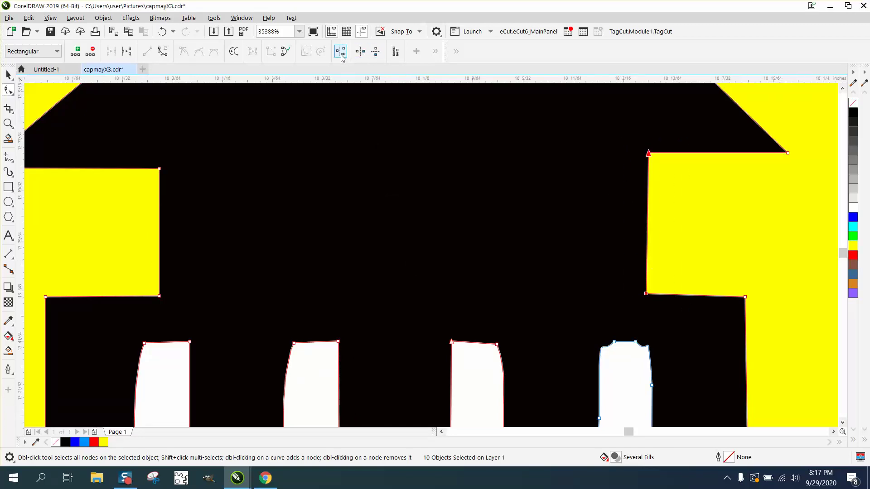
left_click(343, 56)
left_click(409, 257)
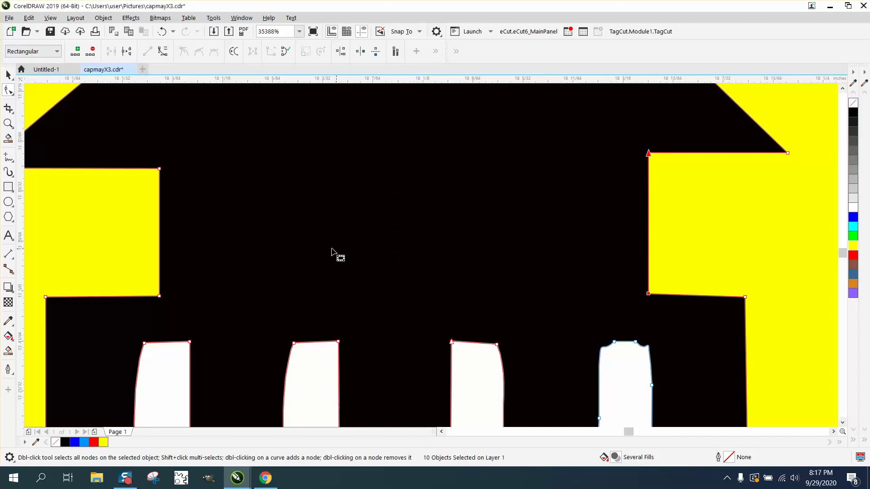
scroll(317, 248, "down", 2)
scroll(283, 245, "down", 2)
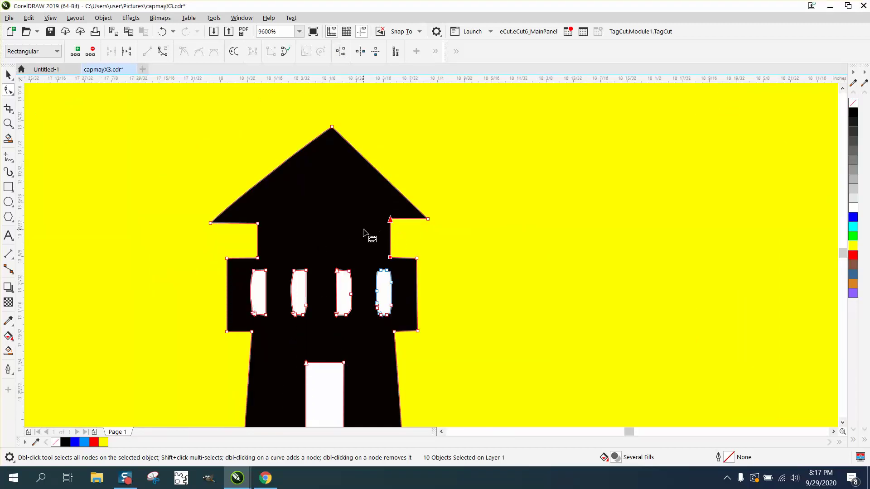
scroll(284, 234, "down", 2)
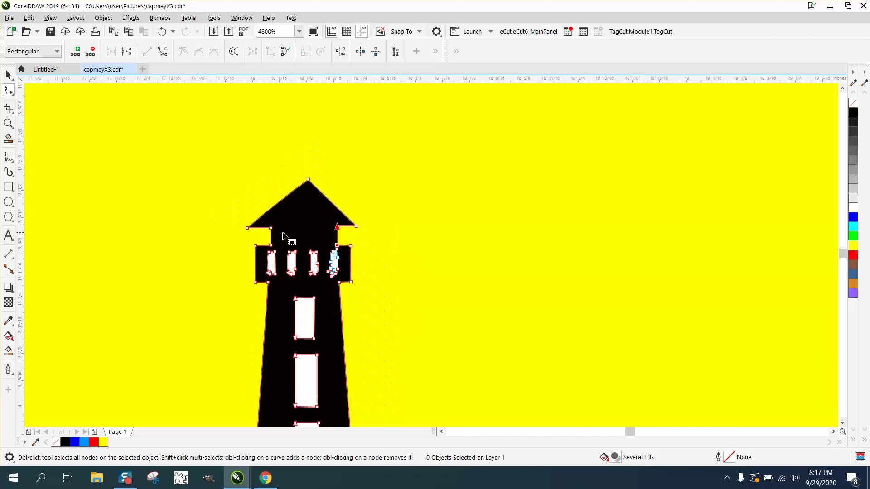
left_click(8, 123)
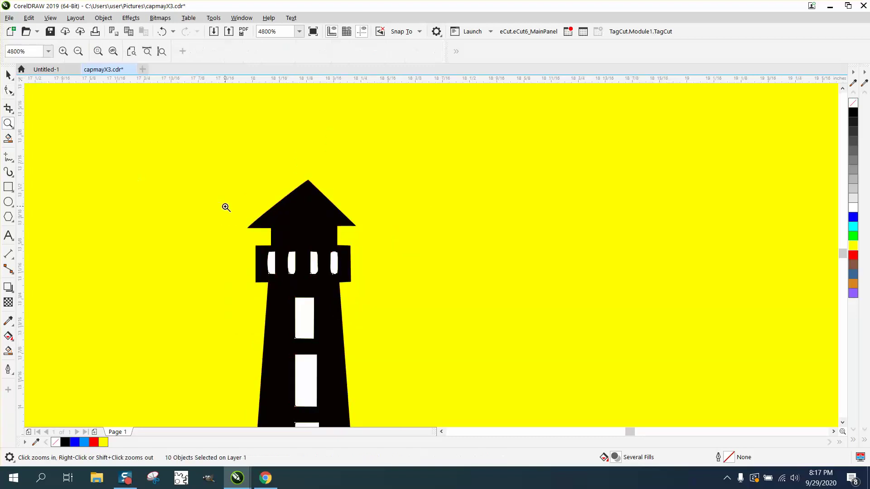
left_click_drag(225, 202, 412, 277)
right_click(317, 261)
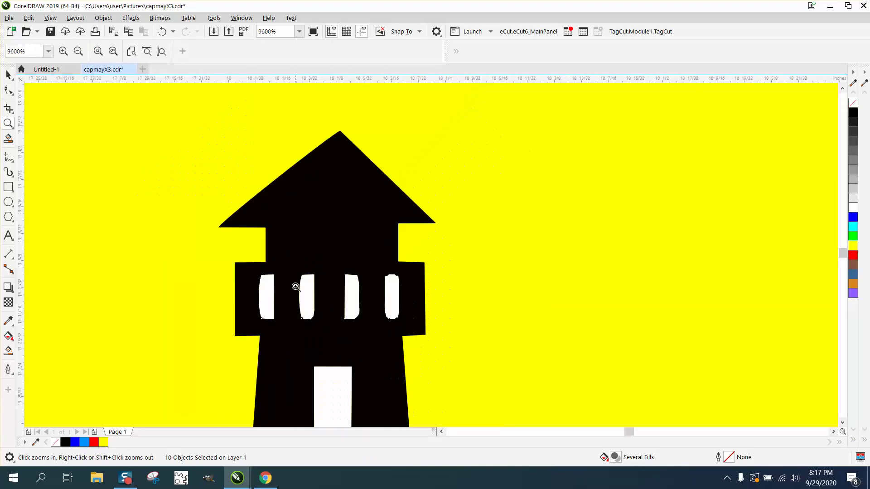
left_click_drag(362, 267, 441, 331)
right_click(339, 301)
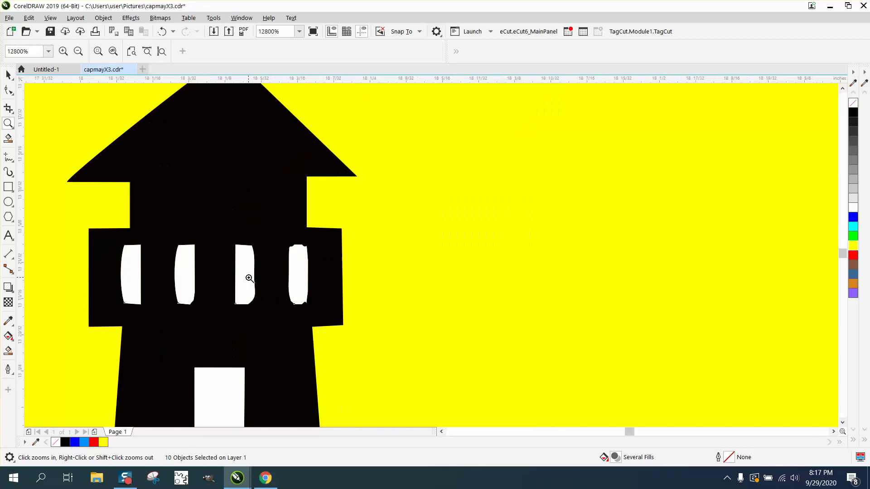
left_click(8, 75)
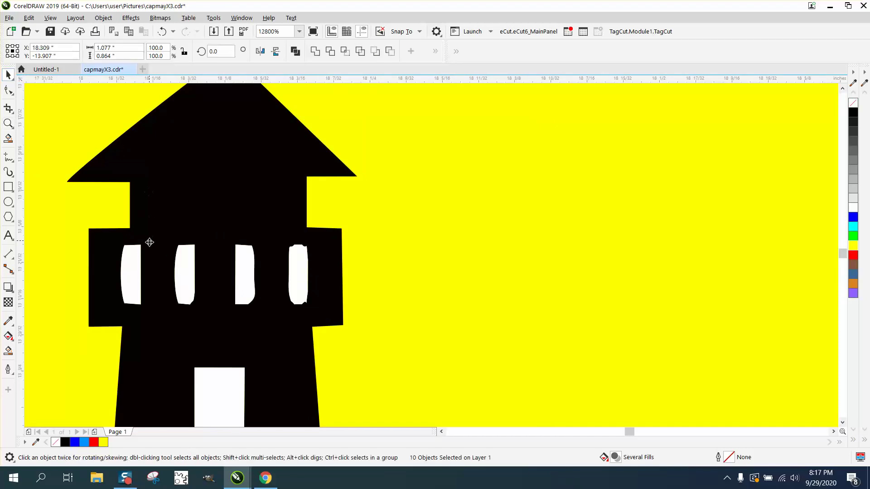
left_click(8, 124)
left_click_drag(64, 216, 368, 328)
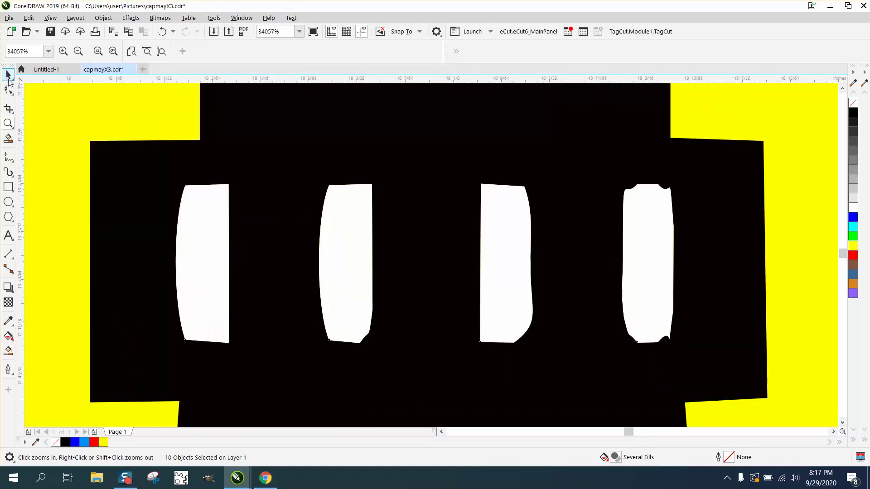
left_click(8, 75)
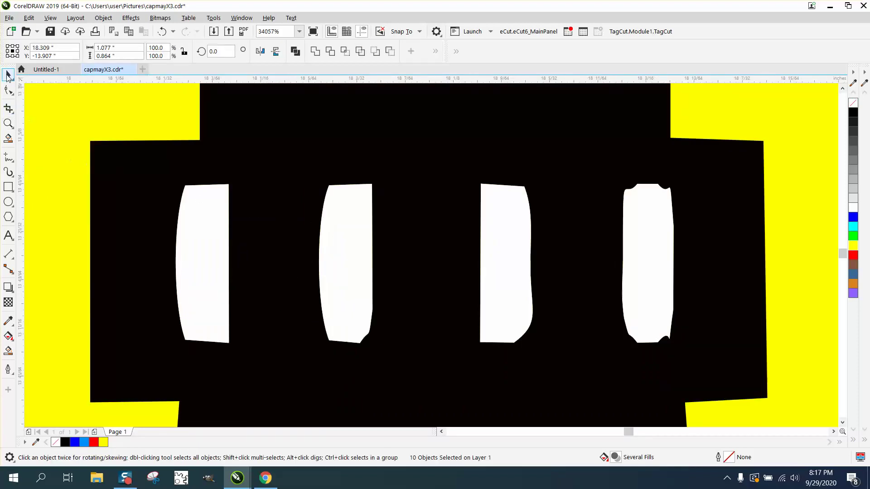
scroll(210, 216, "down", 2)
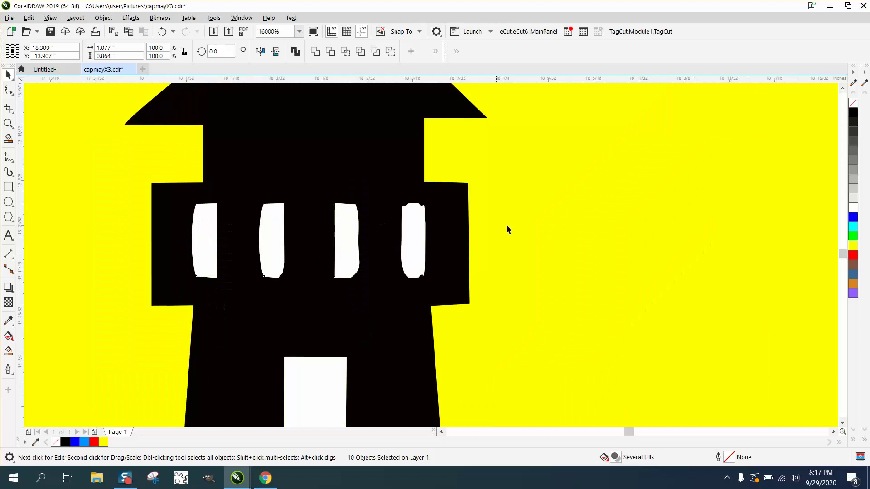
Step: Delete the yellow background rectangle and set all four white window shapes to no fill
left_click(511, 232)
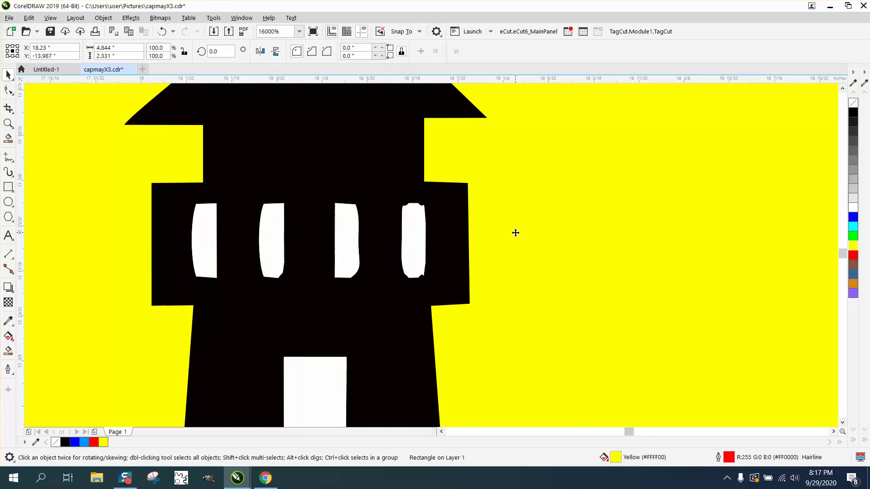
key("Delete")
left_click(216, 239)
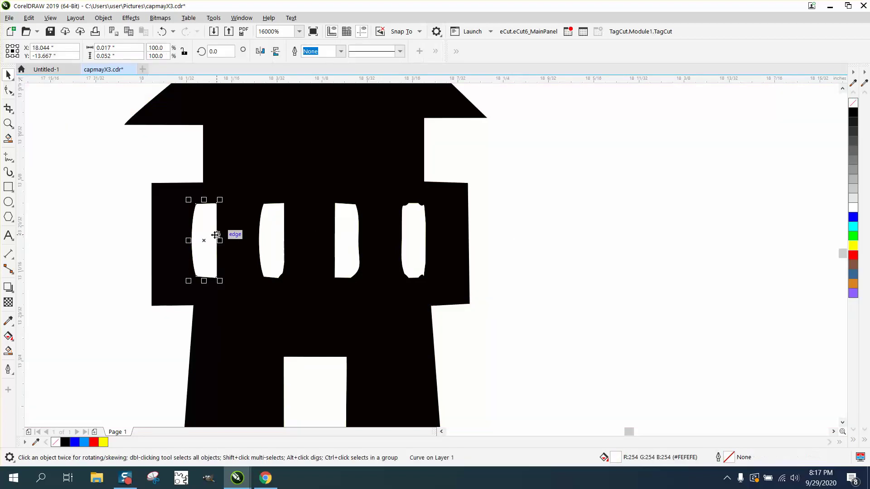
left_click(852, 103)
left_click(277, 237)
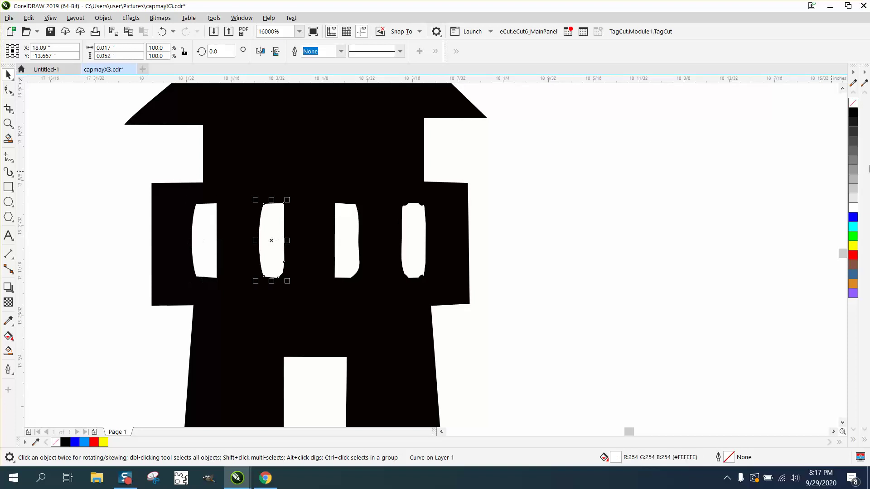
left_click(852, 103)
left_click(357, 226)
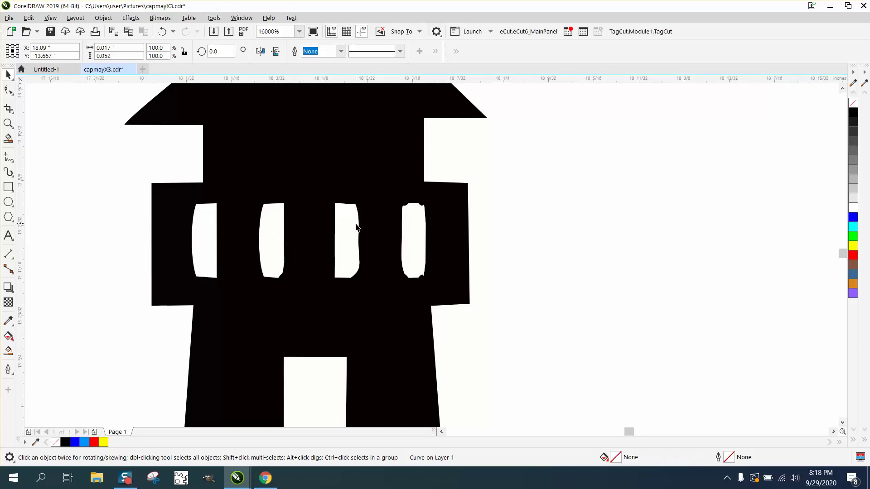
left_click(853, 104)
left_click(422, 251)
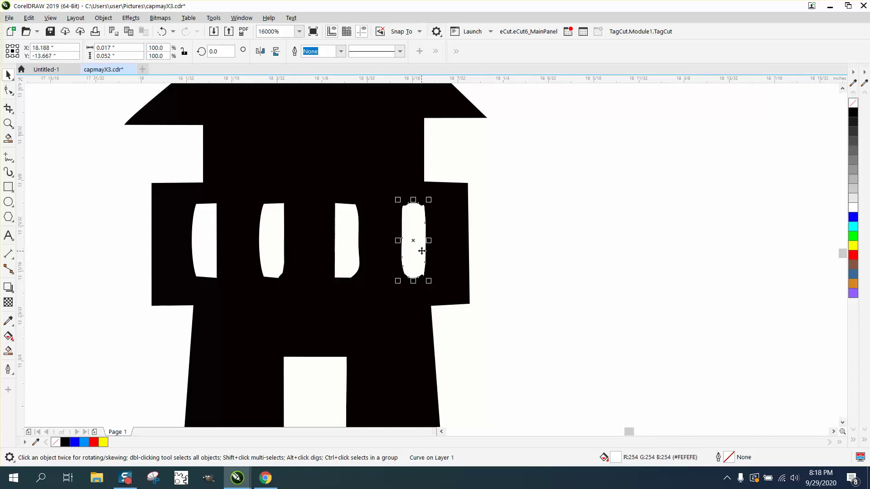
left_click(852, 103)
Step: Draw a thin rectangle over the leftmost window and drop a copy over the rightmost window
left_click(8, 187)
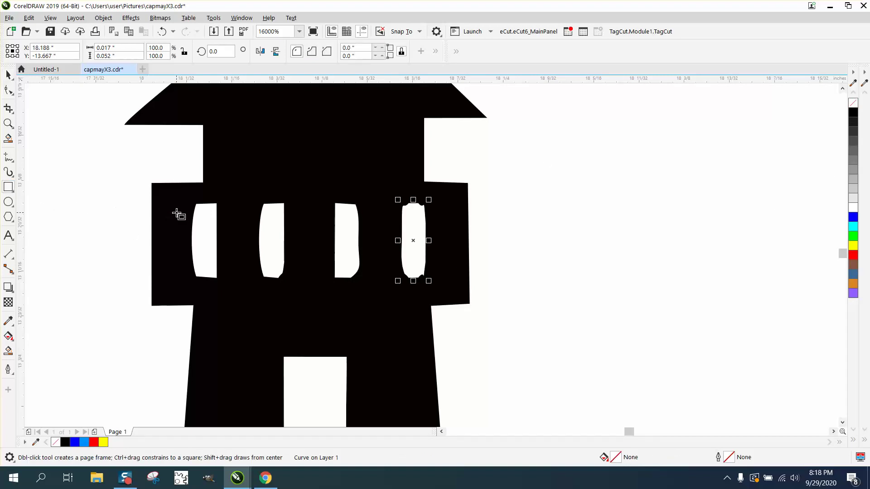
left_click_drag(195, 204, 218, 278)
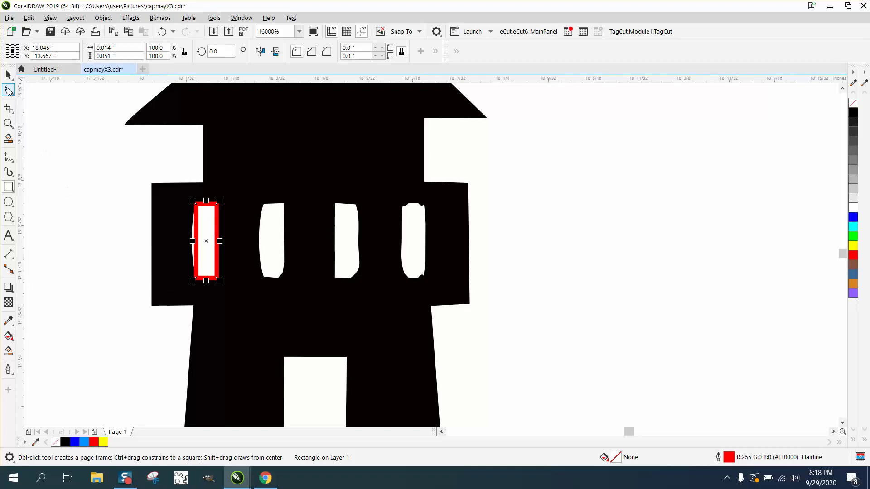
left_click(8, 77)
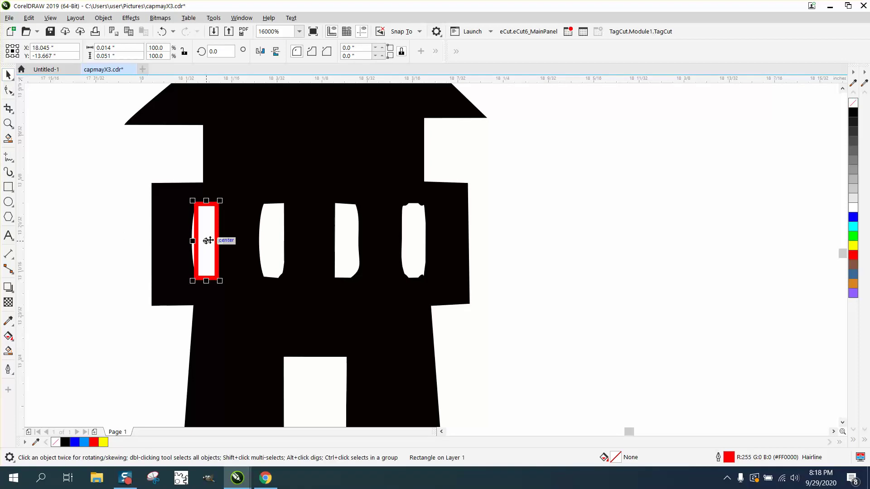
left_click_drag(205, 241, 413, 240)
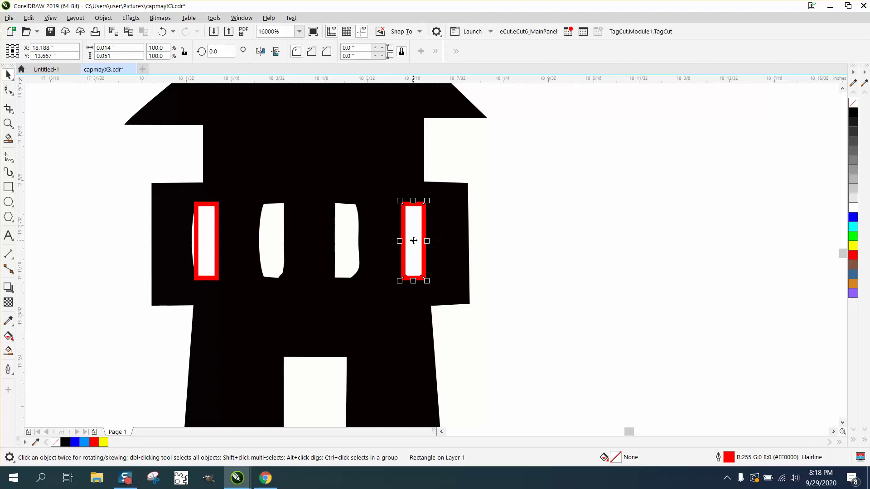
left_click(218, 241, "shift")
Step: Blend the two outer window rectangles with 2 steps, creating four evenly spaced windows
left_click(131, 18)
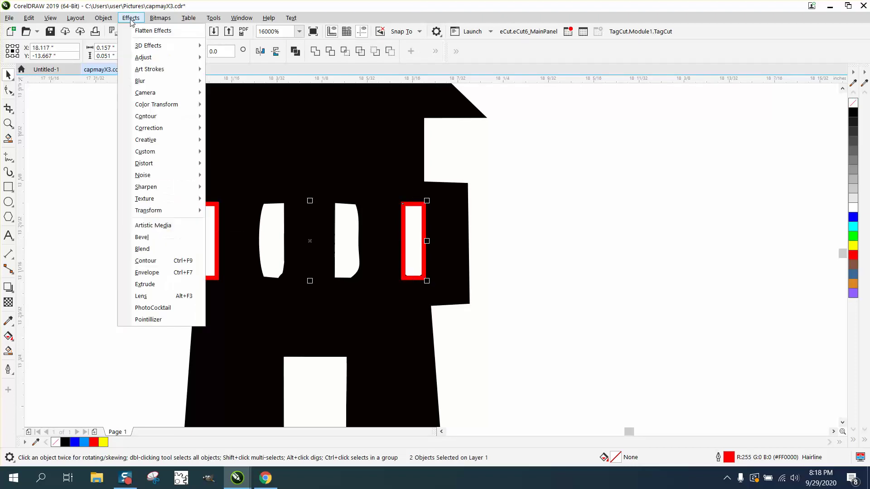
left_click(141, 249)
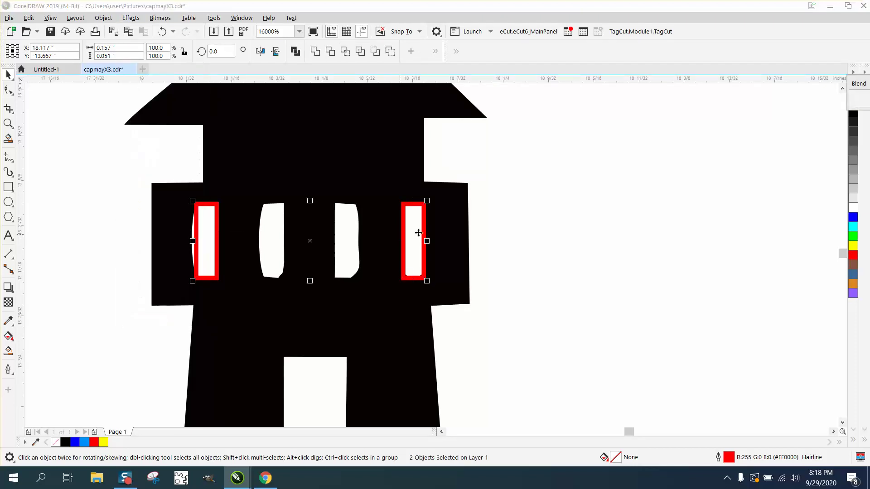
left_click(130, 18)
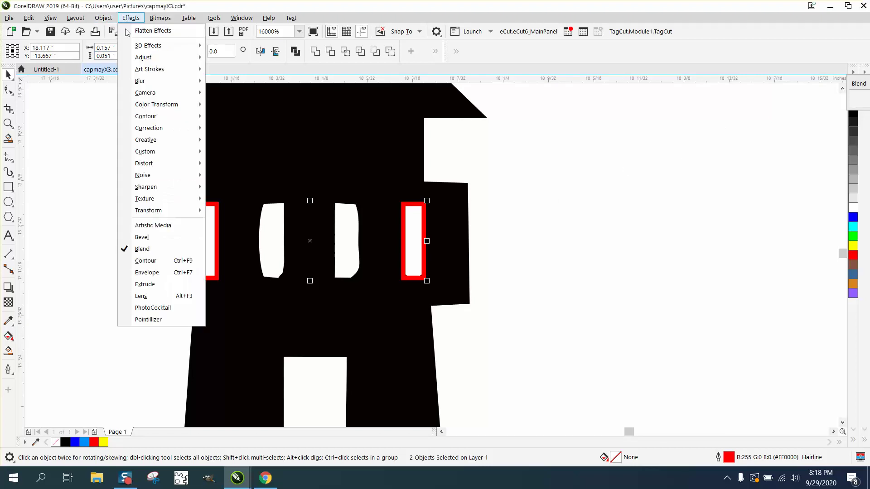
left_click(145, 250)
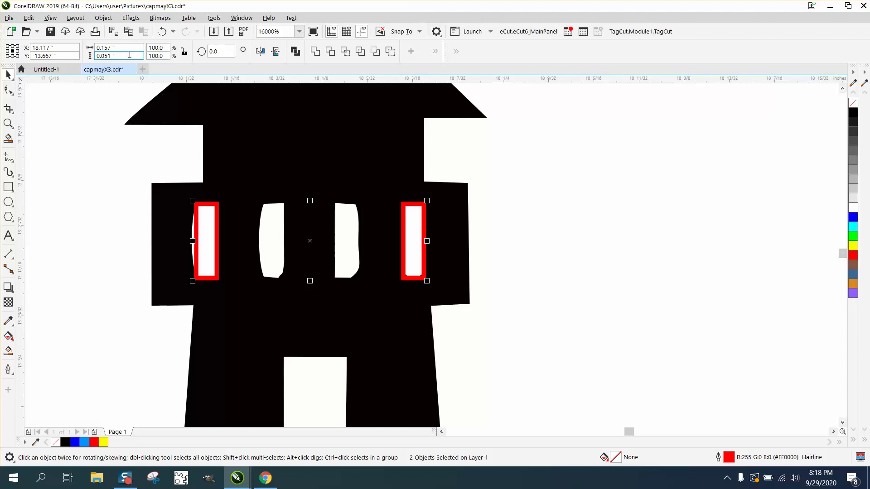
left_click(135, 21)
left_click(143, 250)
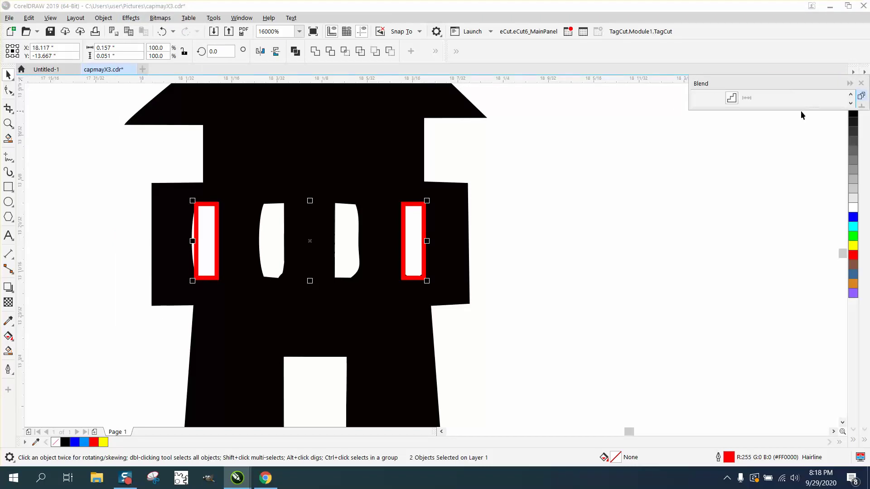
left_click_drag(801, 110, 804, 362)
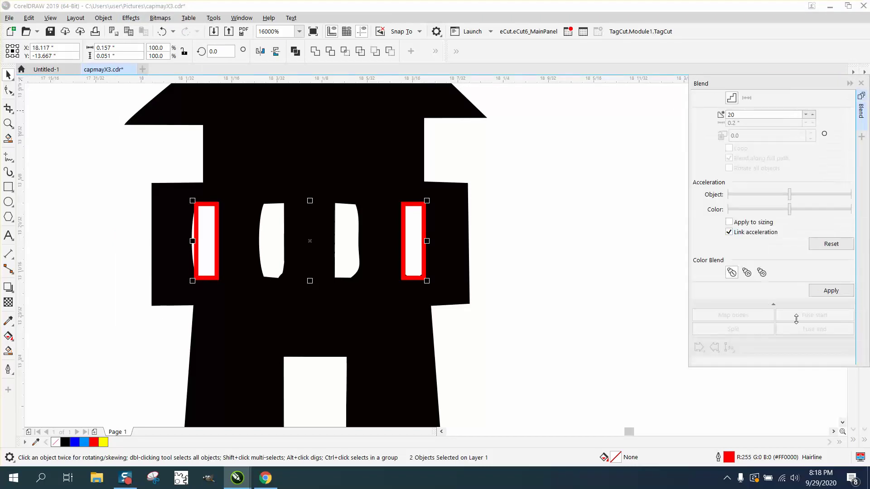
double_click(730, 114)
left_click(832, 291)
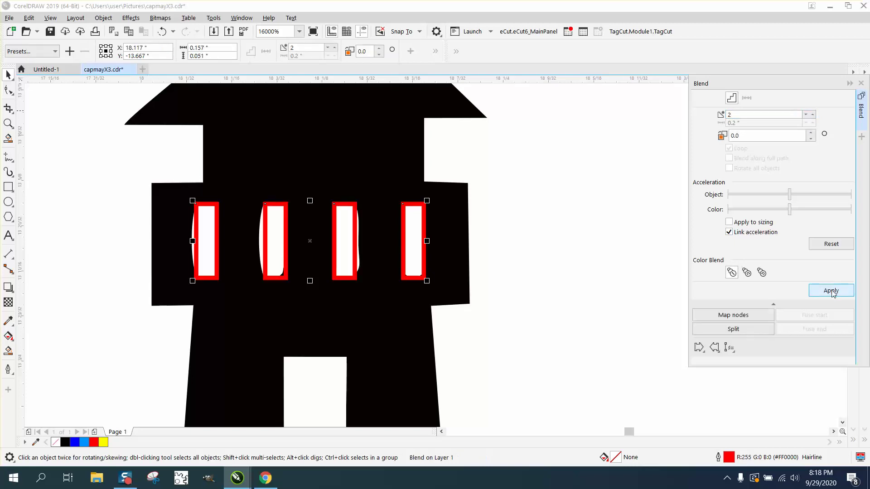
key("F3")
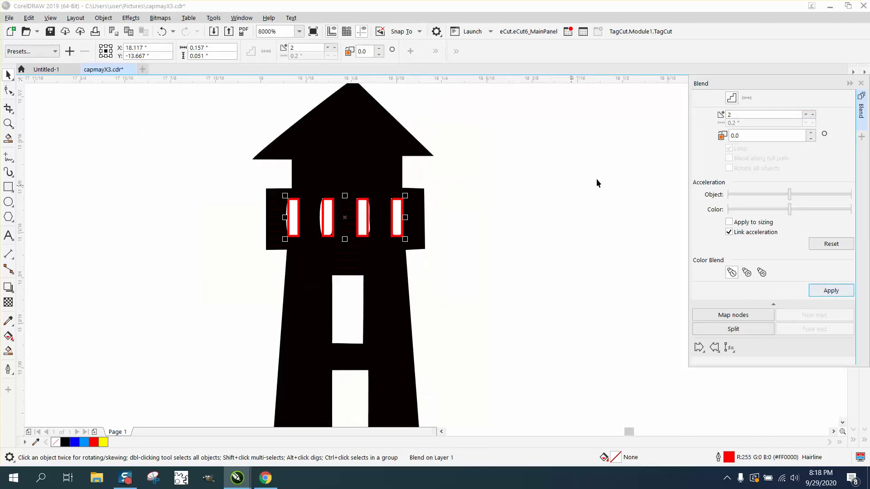
Step: Move the lighthouse 2 inches right and make it unfilled with a black outline
left_click(860, 83)
scroll(500, 140, "down", 1)
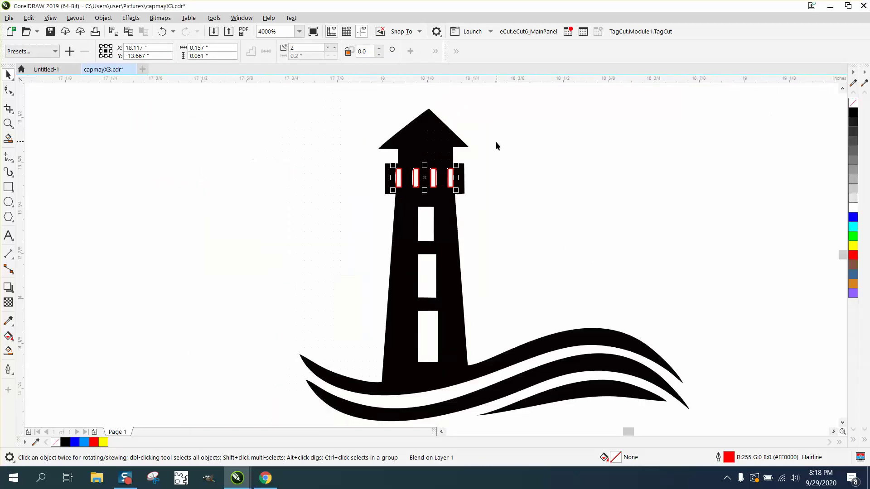
left_click(446, 145)
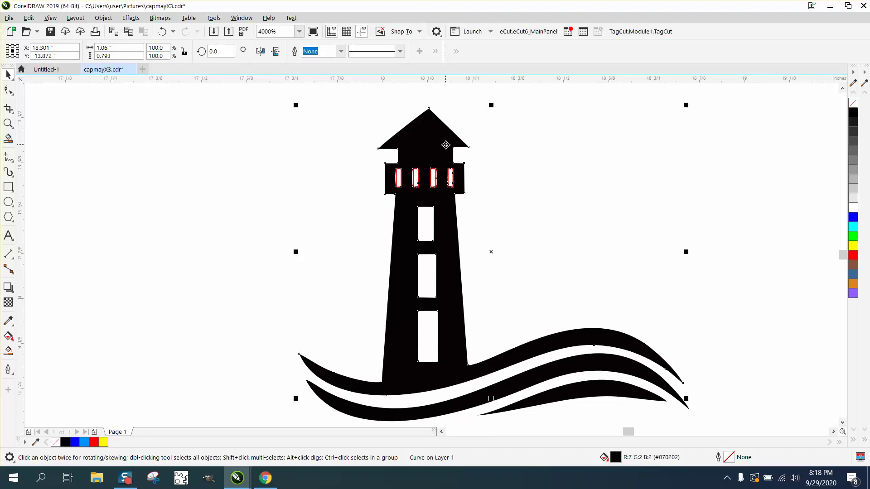
key("shift+Right")
scroll(432, 152, "down", 1)
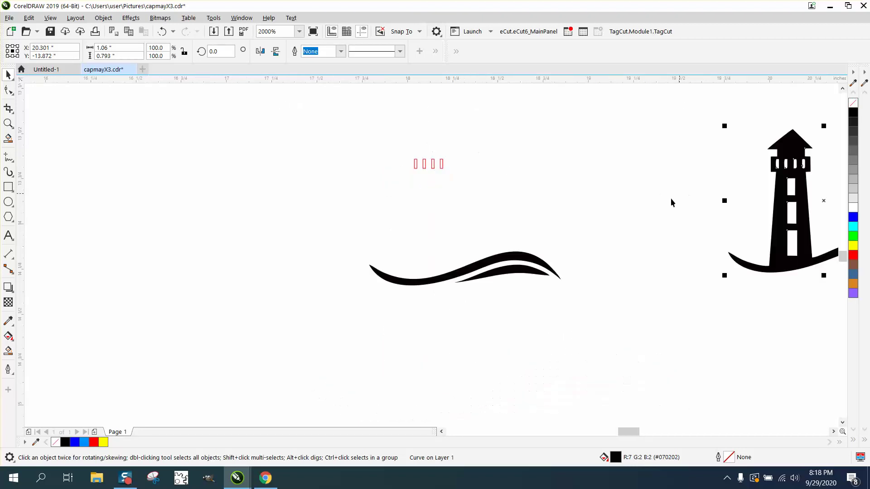
left_click(853, 103)
right_click(853, 114)
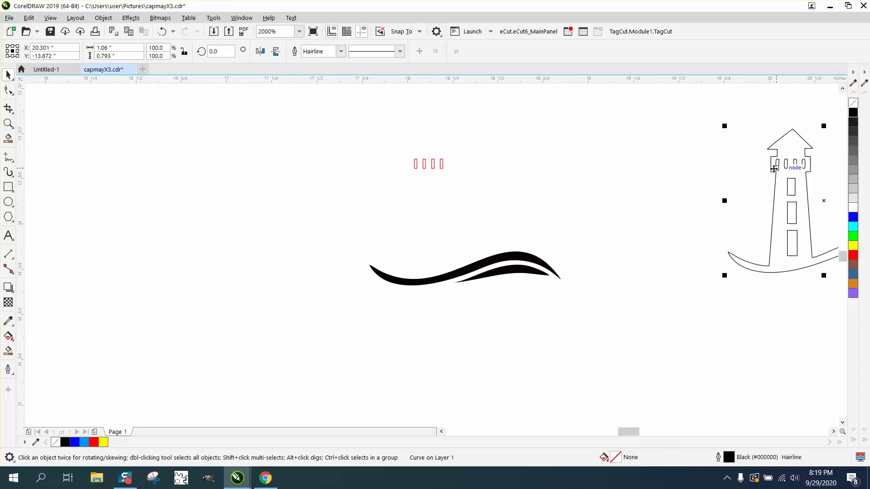
Step: Delete the nodes of the four traced window holes from the lighthouse curve
left_click(8, 123)
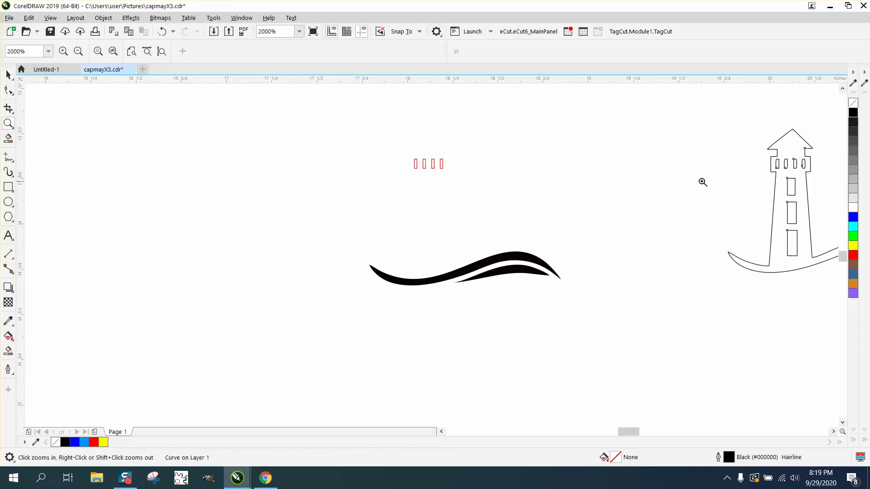
left_click_drag(763, 136, 849, 202)
left_click(8, 90)
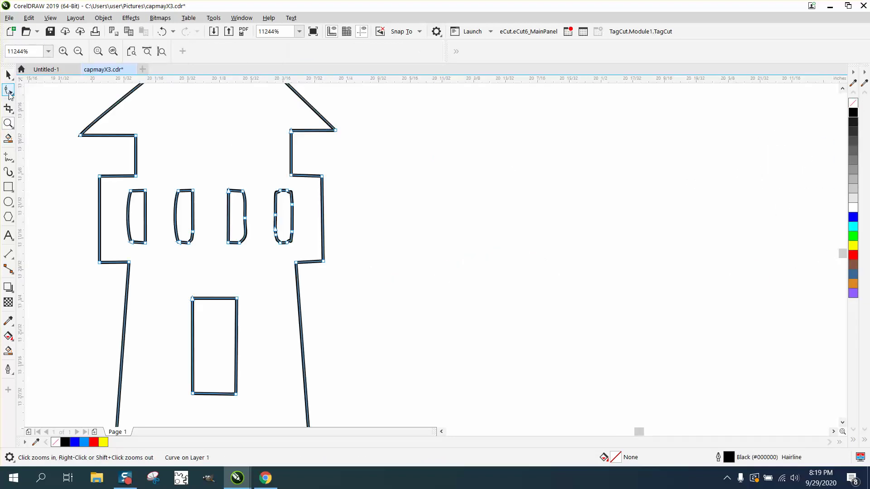
left_click_drag(116, 183, 301, 254)
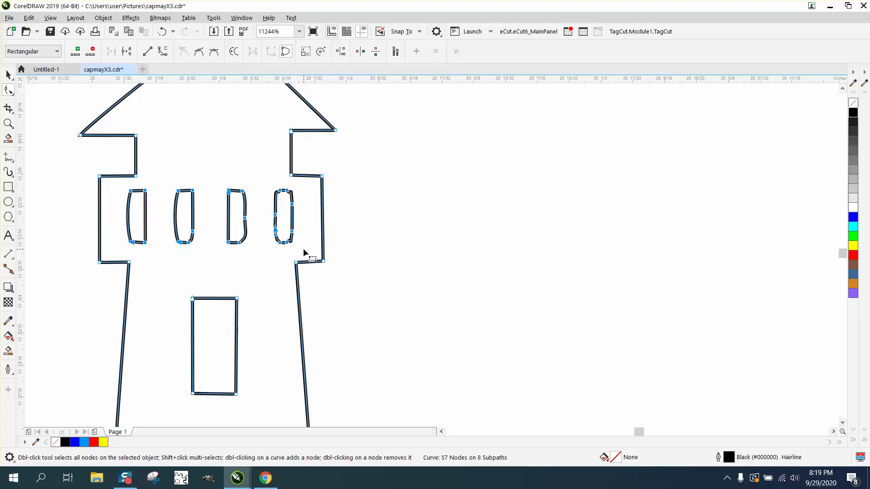
key("Delete")
scroll(301, 240, "down", 4)
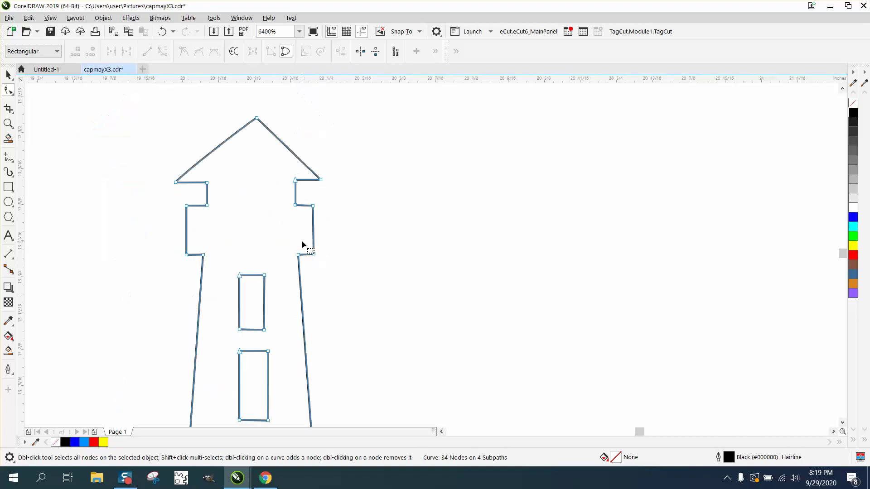
Step: Nudge the lighthouse 2 inches left back onto the waves and zoom in on it
left_click(8, 74)
scroll(325, 204, "down", 1)
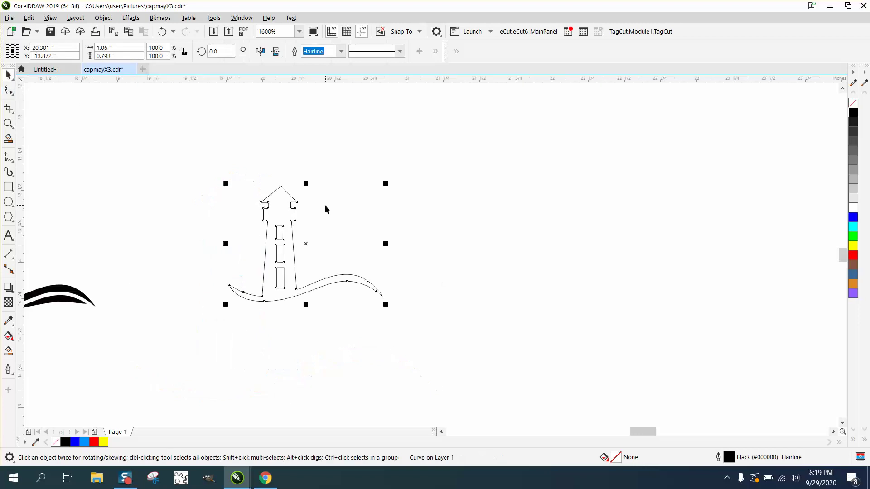
scroll(336, 222, "down", 1)
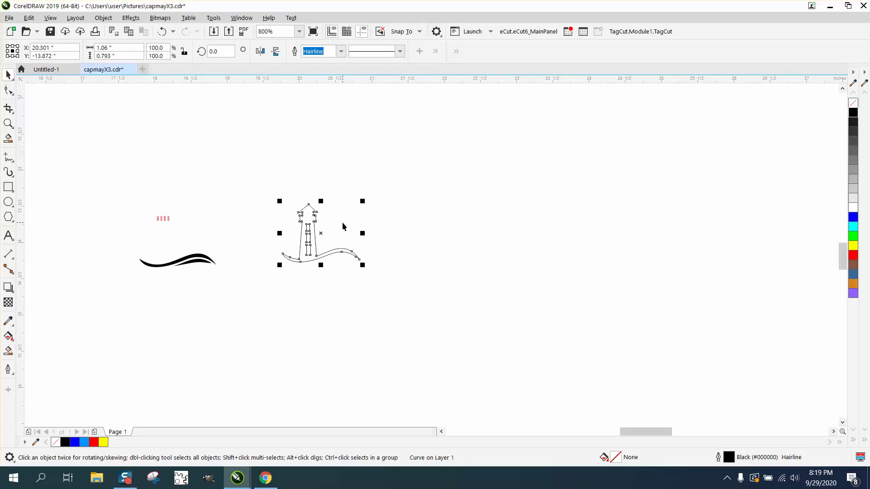
key("Left")
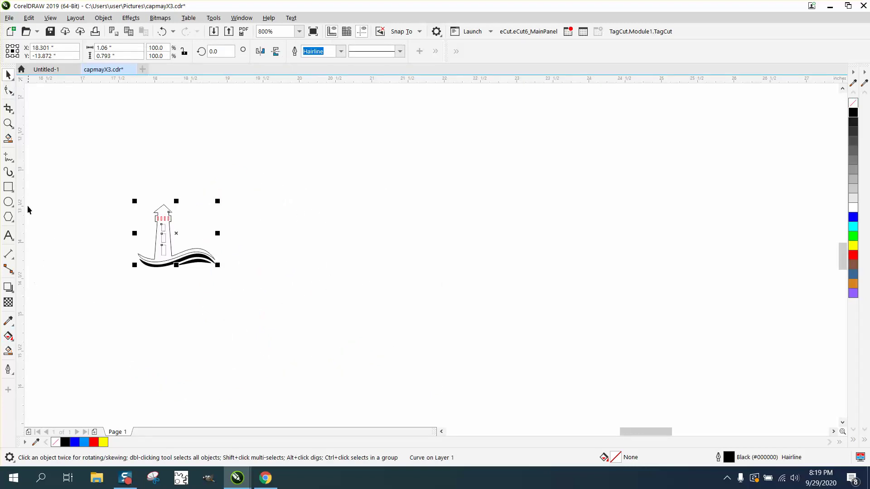
left_click(8, 123)
left_click_drag(134, 187, 277, 297)
Step: Smart Fill the lighthouse region with solid black
left_click(8, 350)
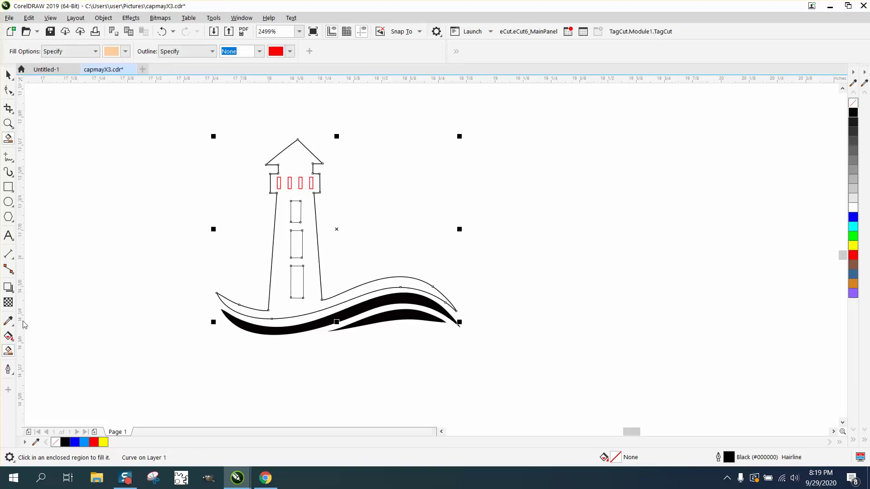
left_click(126, 51)
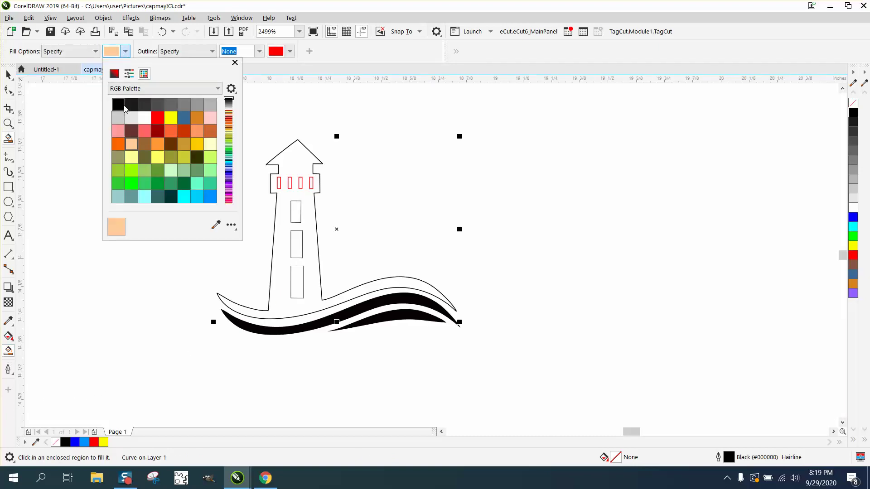
left_click(118, 105)
left_click(291, 153)
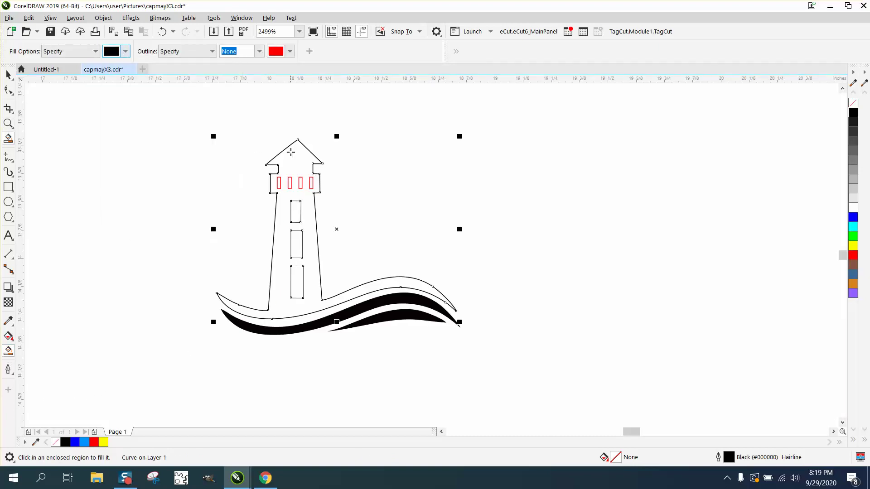
Step: Turn the lantern window outlines black so four white windows show
left_click(8, 75)
left_click_drag(233, 163, 331, 202)
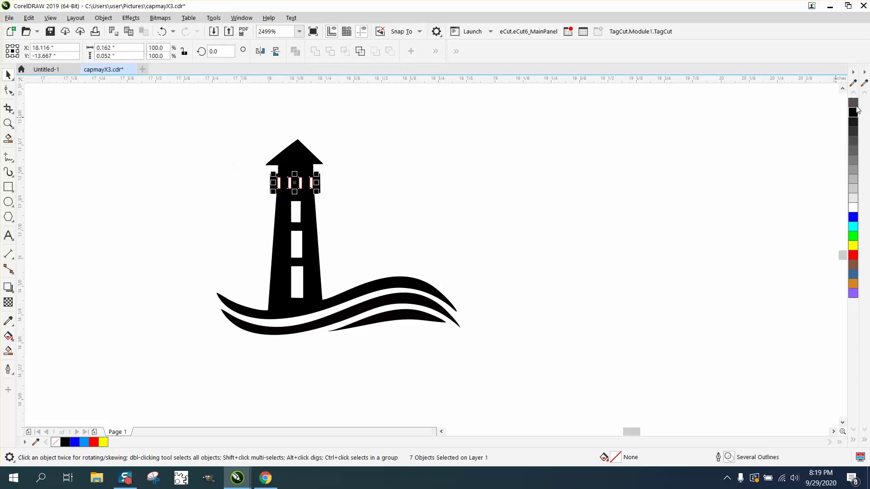
right_click(854, 113)
left_click(339, 215)
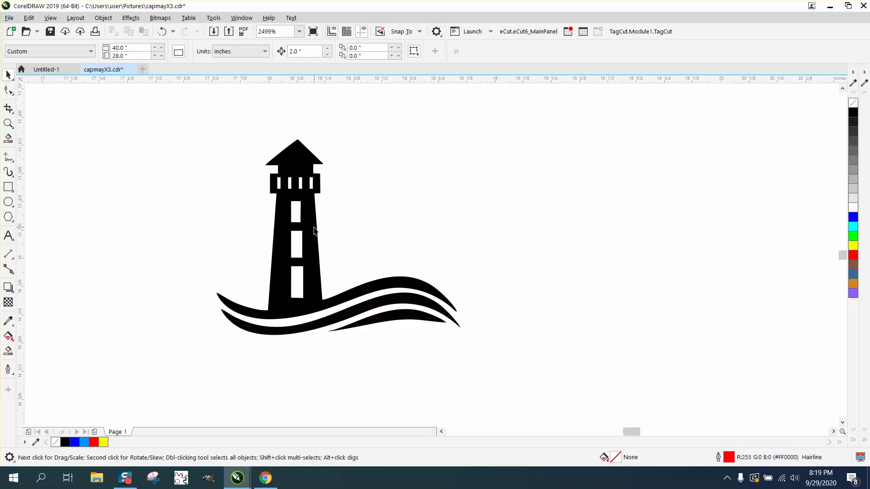
Step: Draw rectangles over the bottom and upper tower windows
left_click(8, 123)
left_click_drag(216, 179, 438, 338)
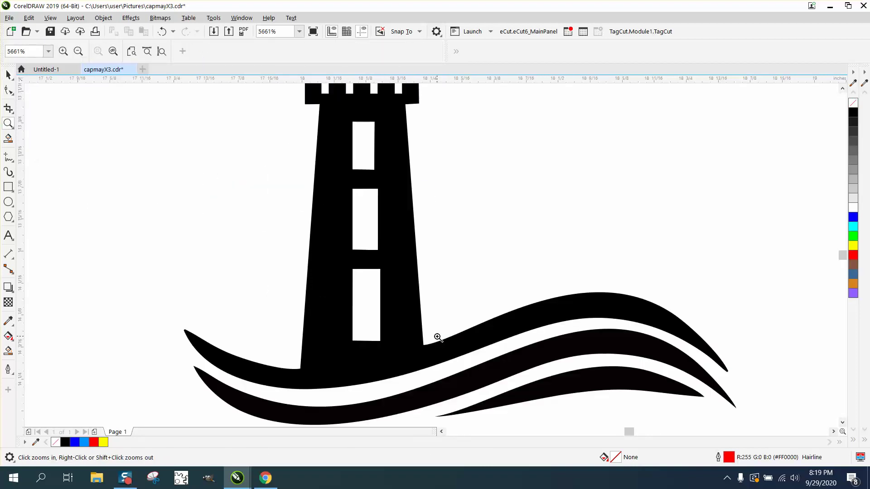
right_click(334, 221)
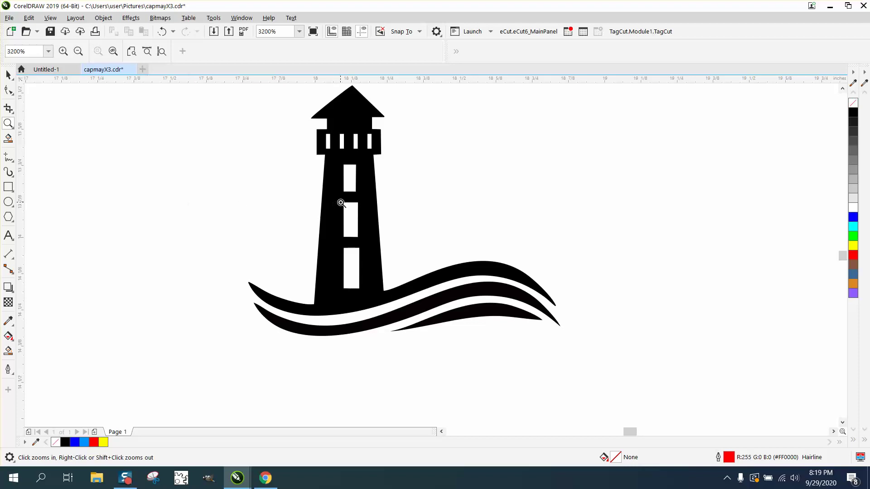
left_click(8, 186)
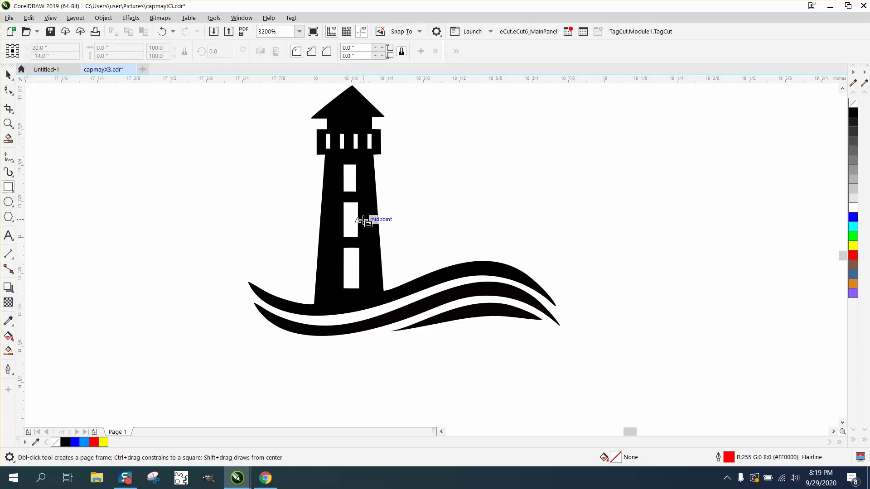
left_click_drag(344, 247, 359, 289)
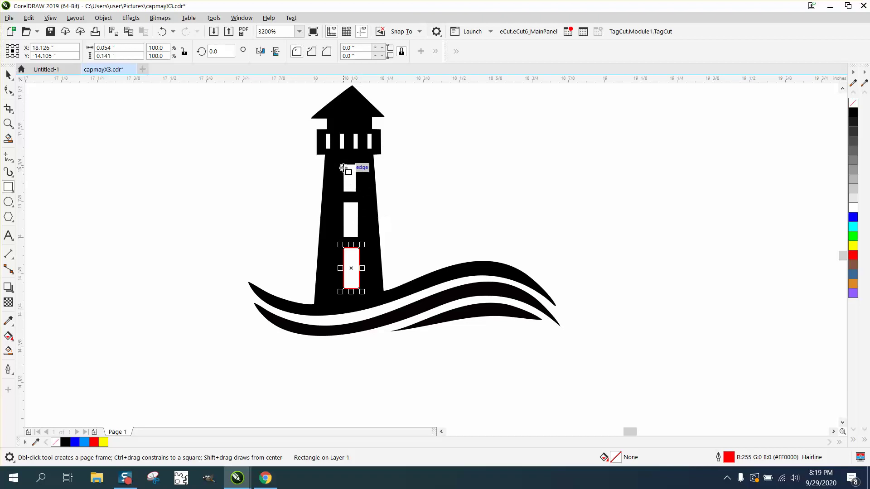
left_click_drag(343, 167, 355, 192)
Step: Stretch the upper window rectangle up to the window's top edge
left_click(9, 123)
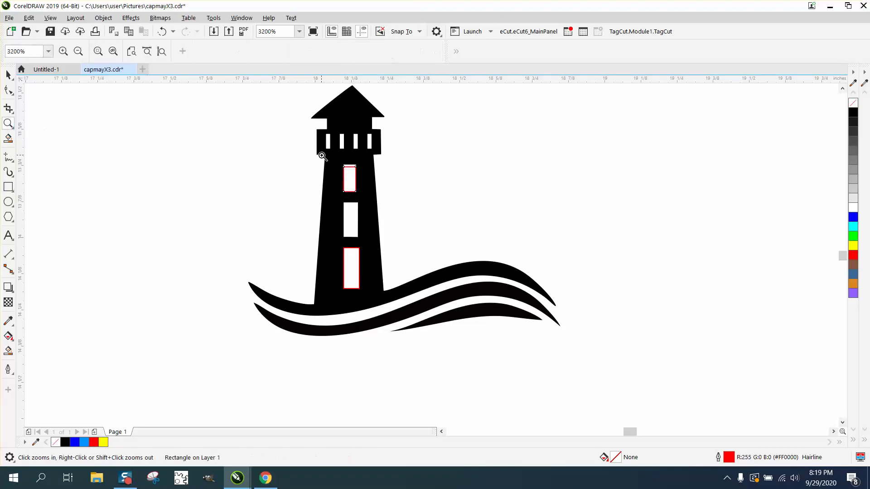
left_click_drag(322, 156, 383, 245)
left_click(9, 75)
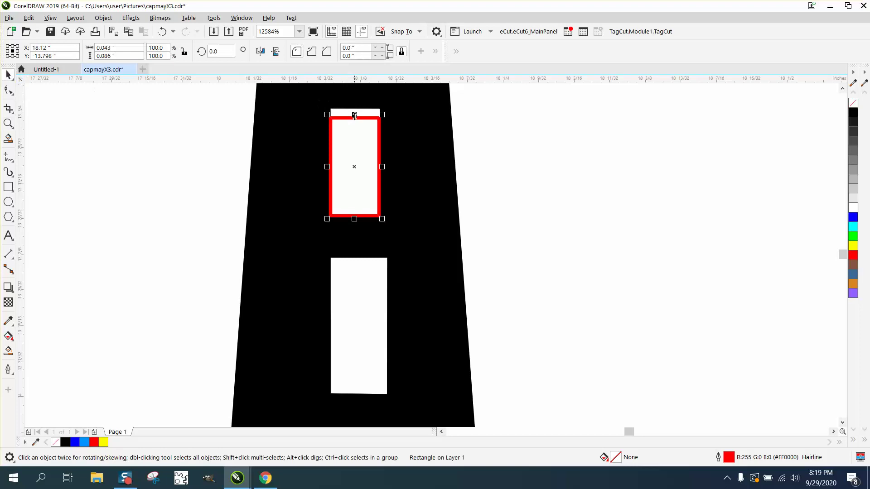
left_click_drag(354, 116, 355, 109)
key("F3")
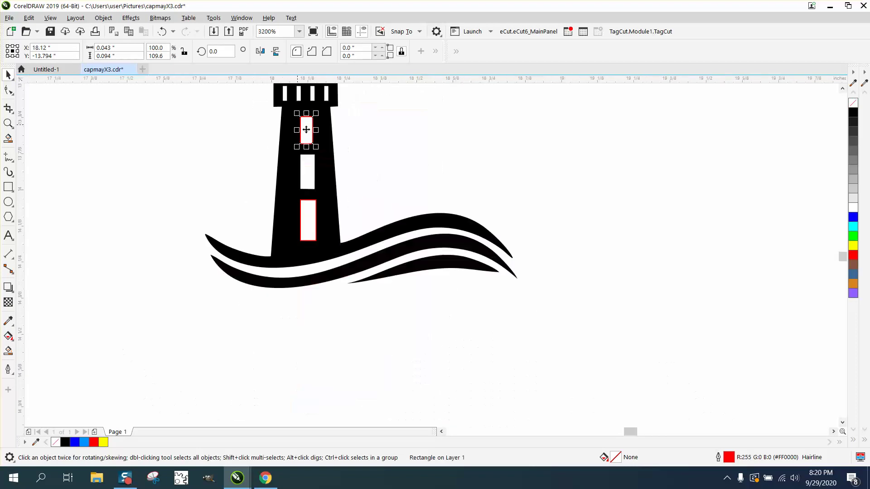
Step: Move the black lighthouse 2 inches right
left_click(332, 145)
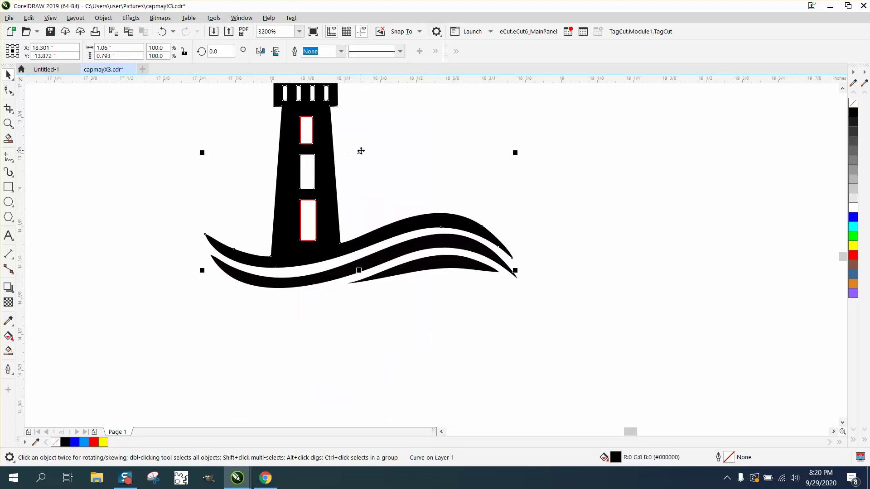
key("Right")
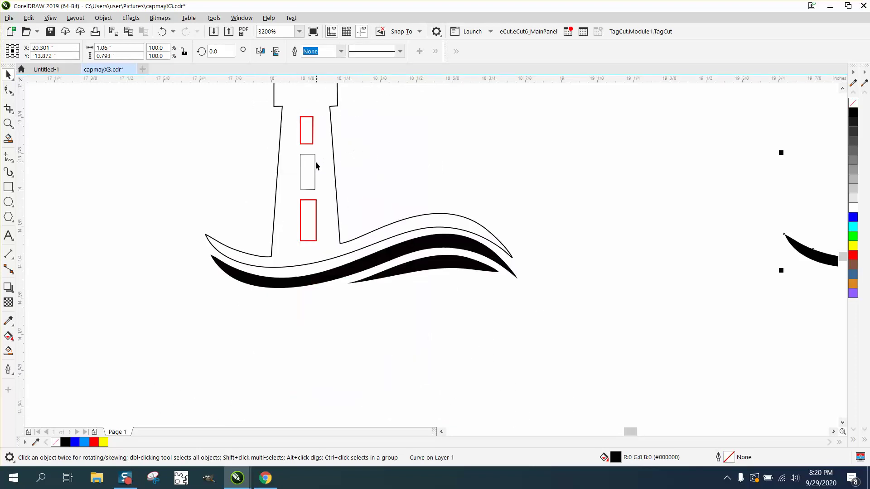
scroll(315, 166, "down", 1)
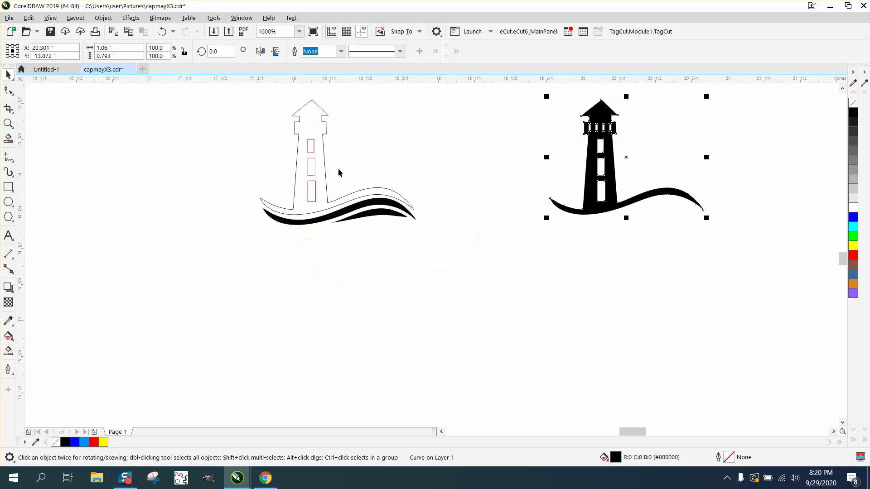
Step: Break the outlined lighthouse curve apart into separate pieces
left_click(315, 166)
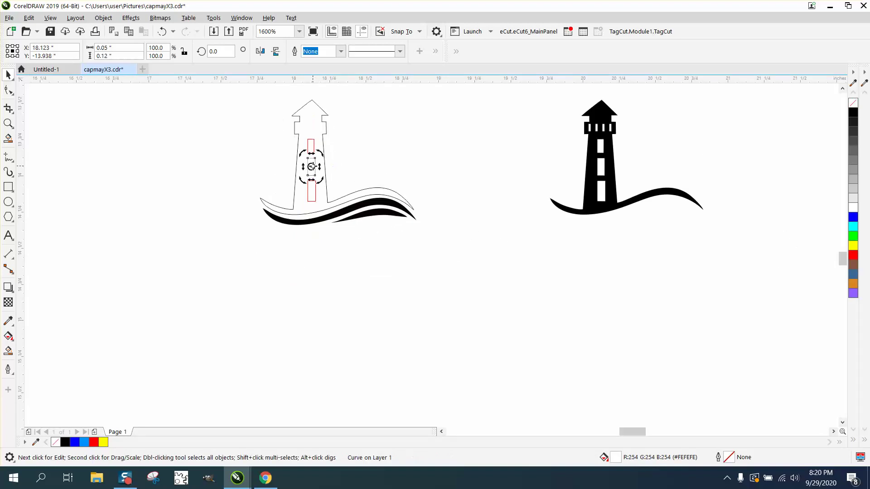
left_click(330, 174)
left_click(315, 168)
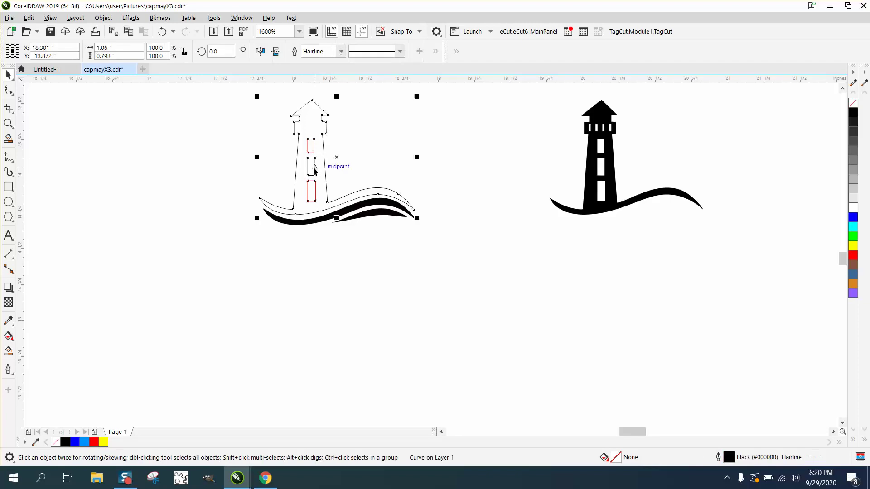
left_click(103, 18)
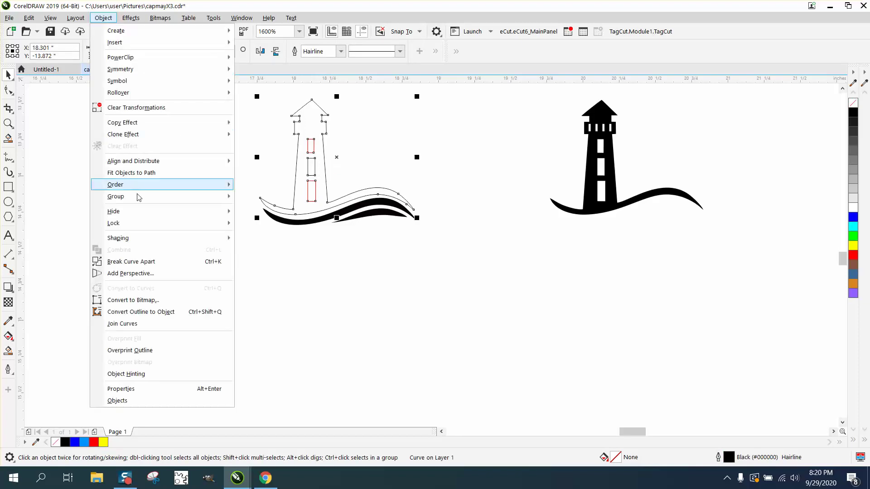
left_click(135, 258)
left_click(176, 215)
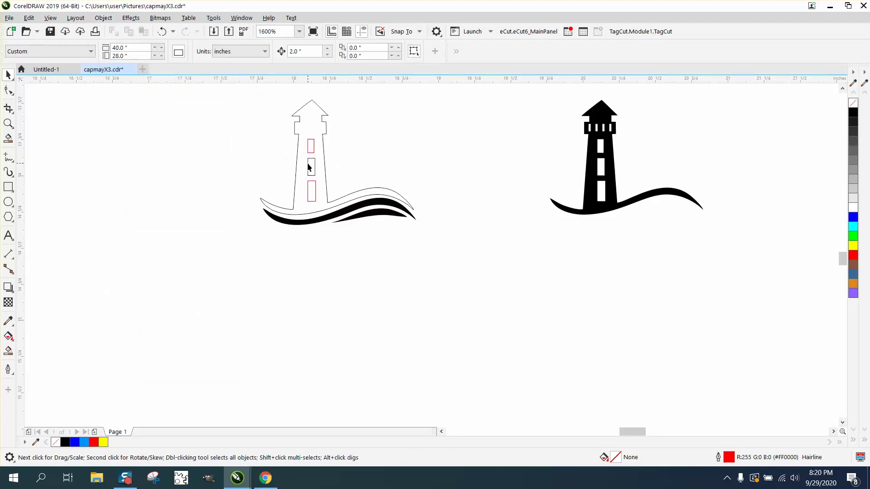
Step: Delete the middle window rectangle and nudge the tower's middle-section pieces slightly left
left_click(308, 167)
key("Delete")
left_click_drag(310, 189, 332, 209)
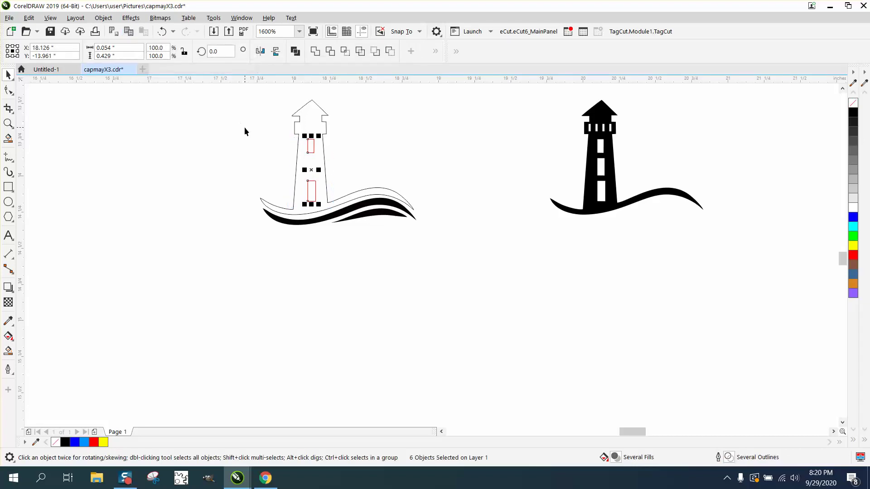
key("Left")
Step: Open the Blend docker and select the top and lower red window rectangles
left_click(126, 21)
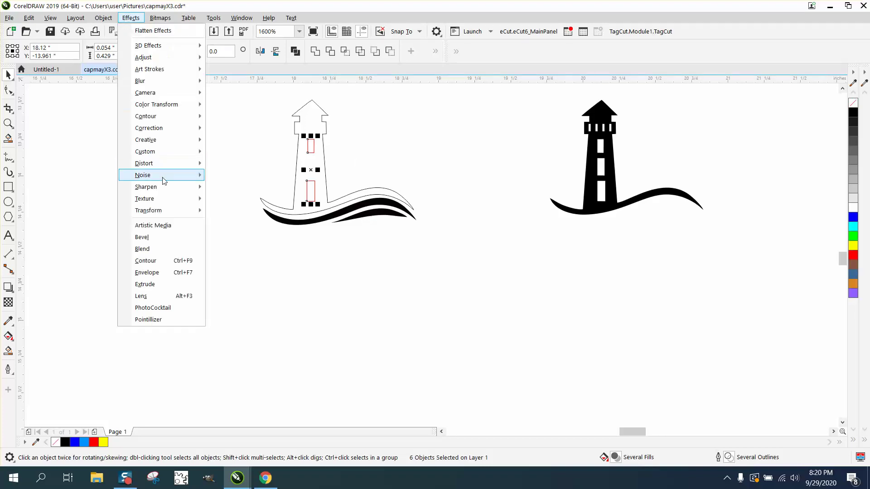
left_click(142, 237)
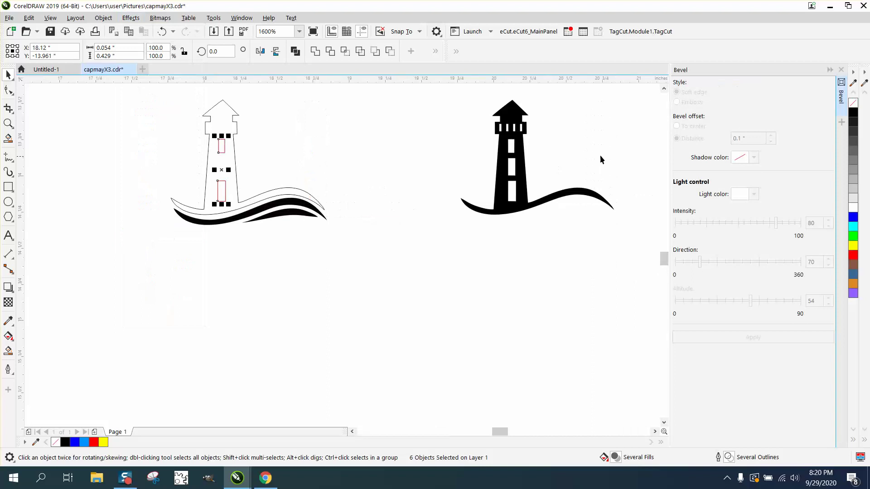
left_click(841, 70)
left_click(125, 20)
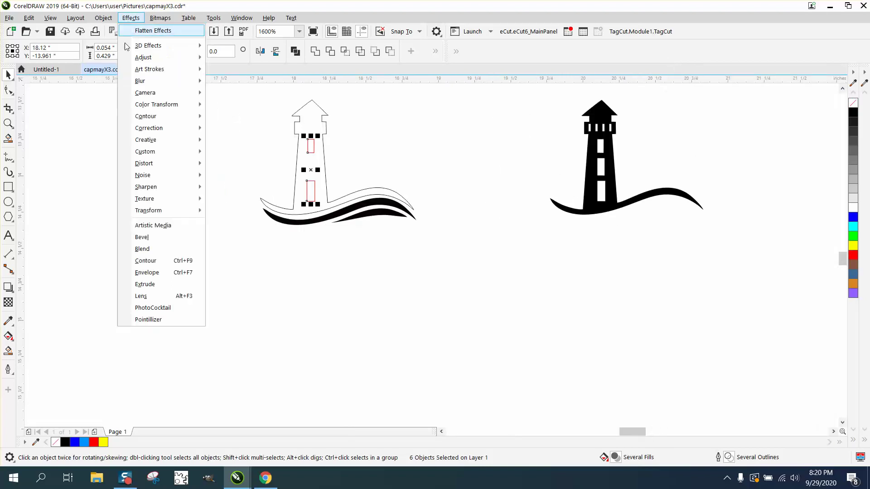
left_click(162, 250)
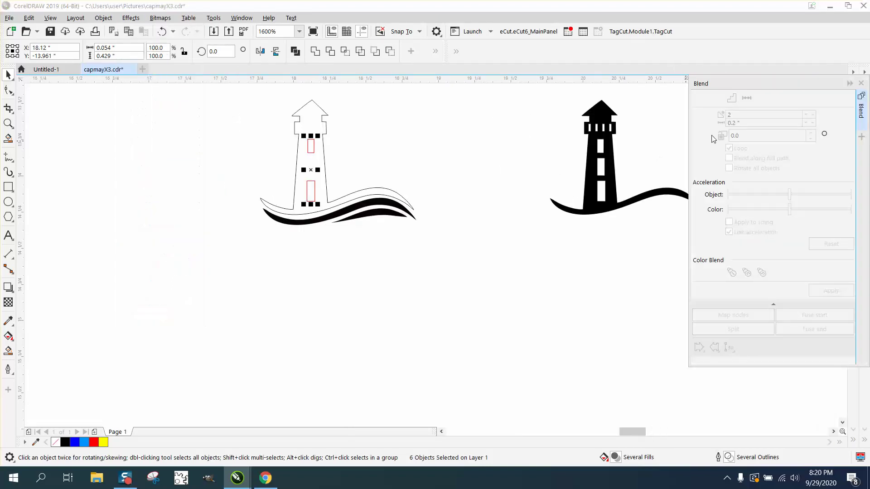
left_click(288, 145)
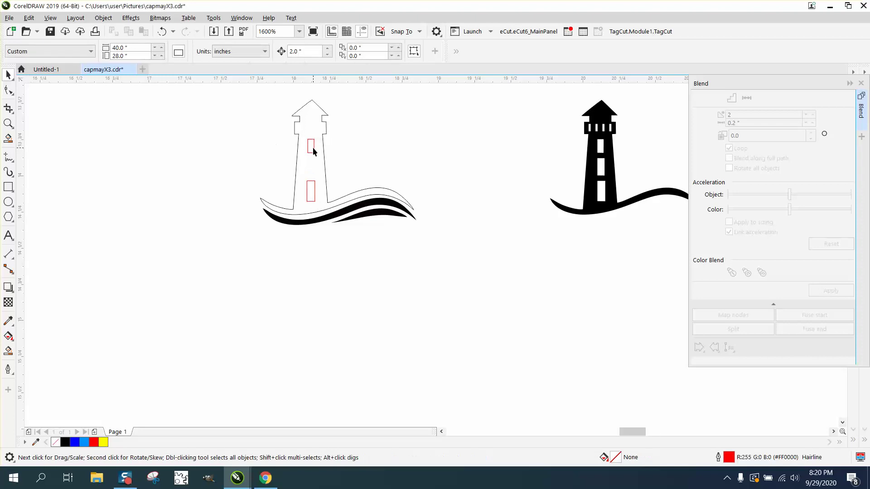
left_click(313, 147)
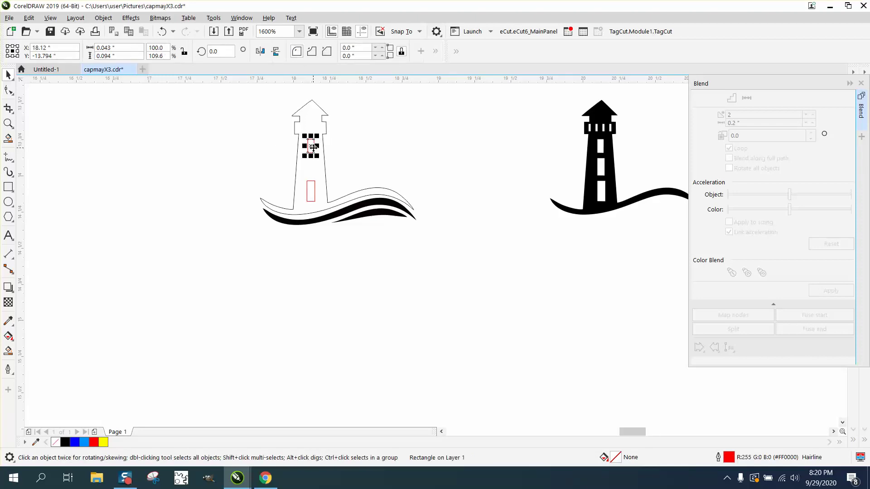
left_click(311, 181, "shift")
Step: Apply a 1-step blend between them to add a middle window
double_click(733, 115)
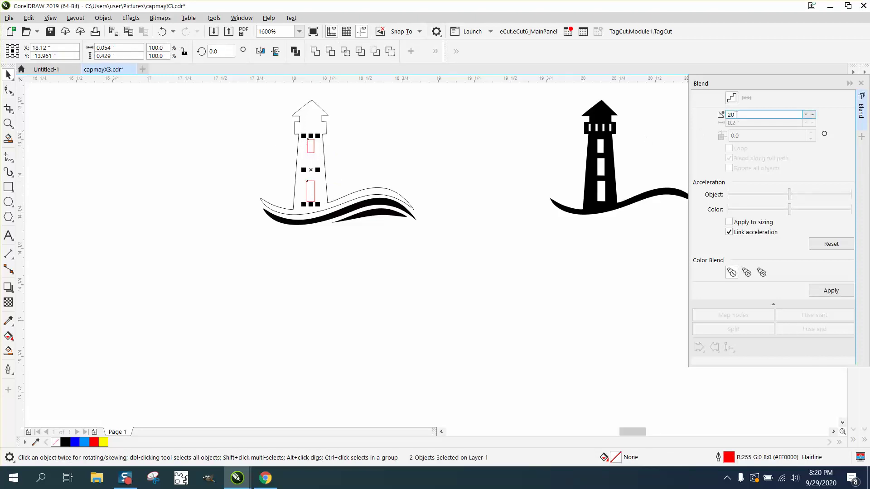
type("1")
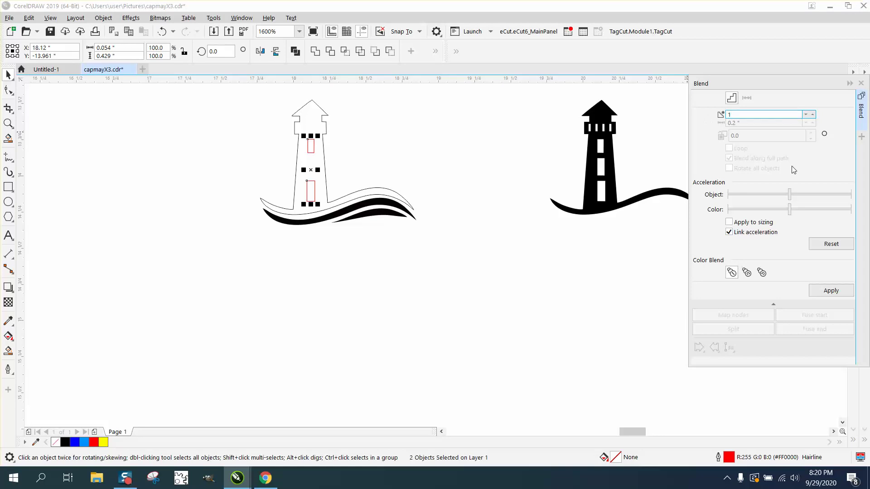
left_click(830, 291)
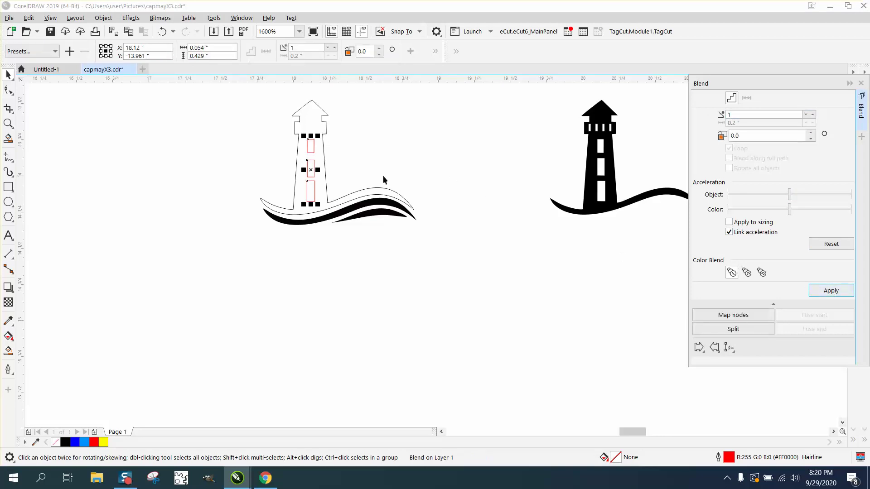
left_click(9, 123)
left_click_drag(287, 120, 426, 241)
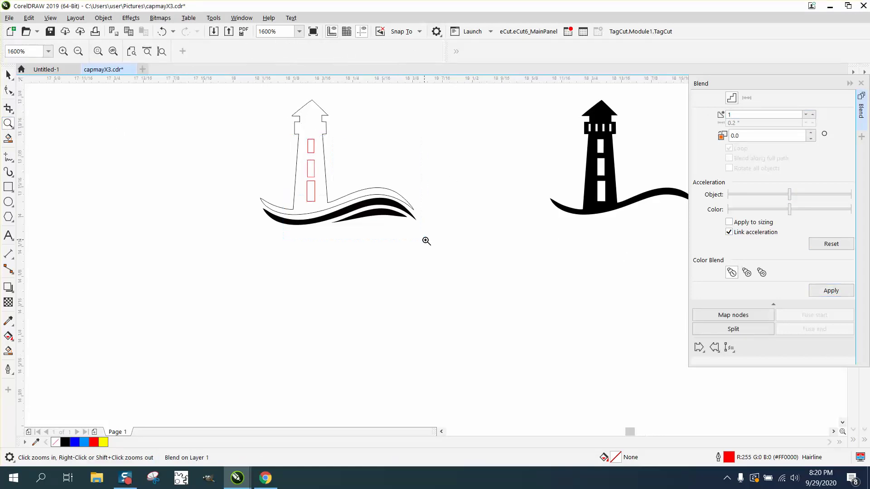
Step: Break the window blend apart and group the three red rectangles
left_click(8, 74)
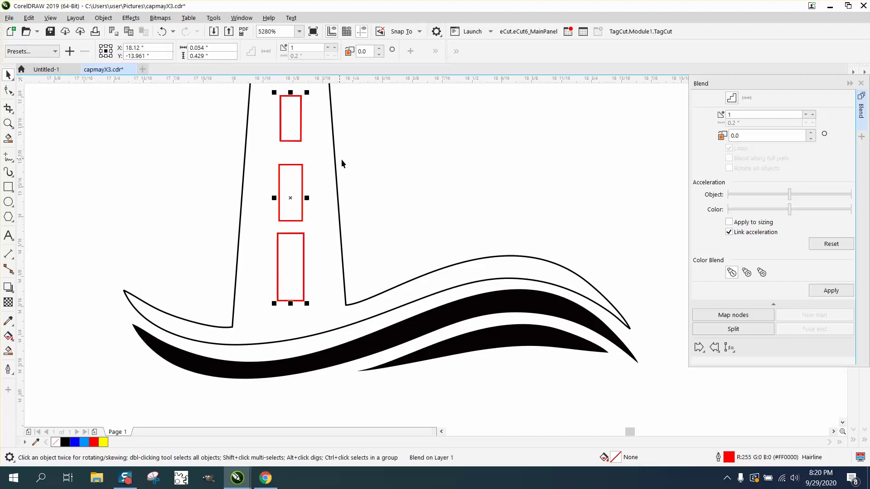
left_click(341, 160)
left_click(302, 182)
left_click(103, 17)
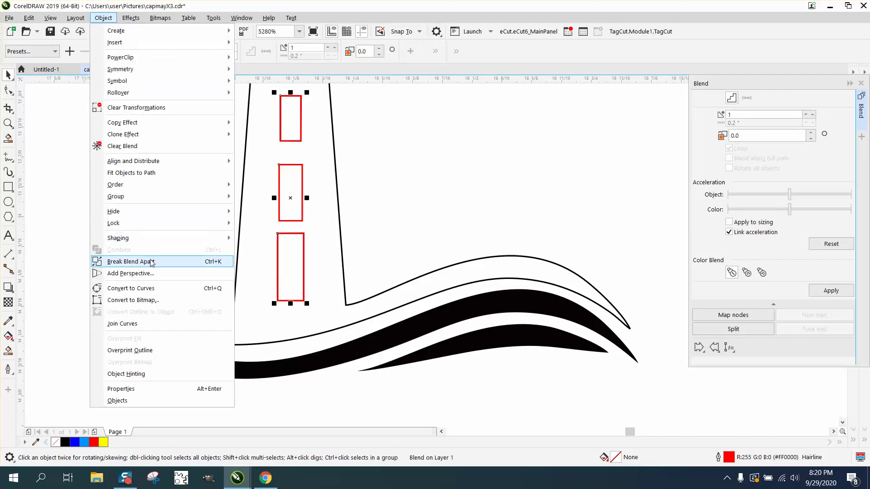
left_click(150, 263)
left_click(103, 18)
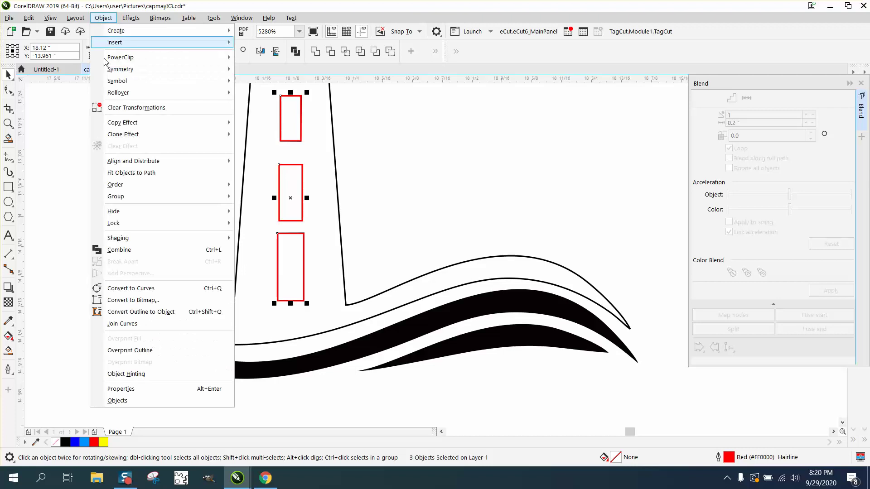
left_click(280, 198)
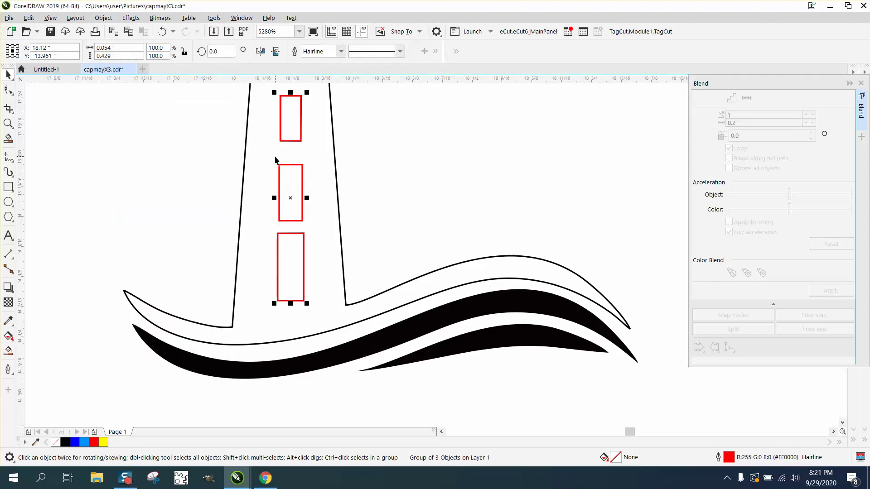
scroll(275, 157, "down", 2)
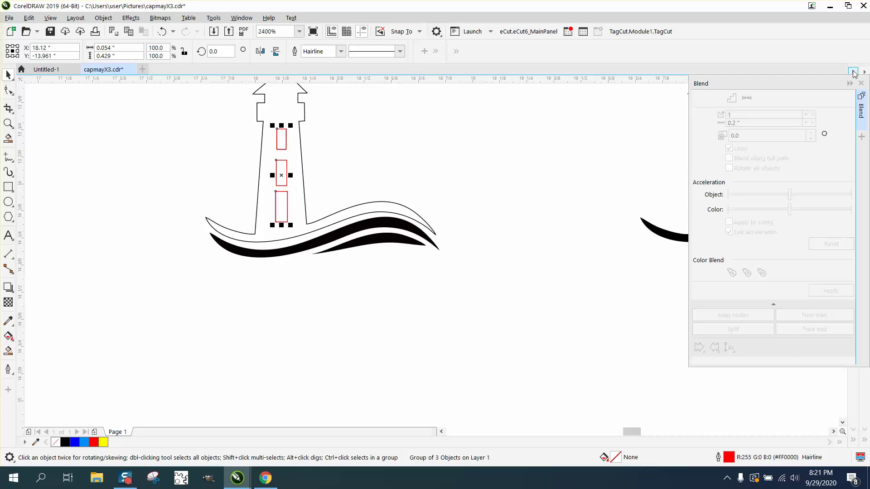
left_click(861, 83)
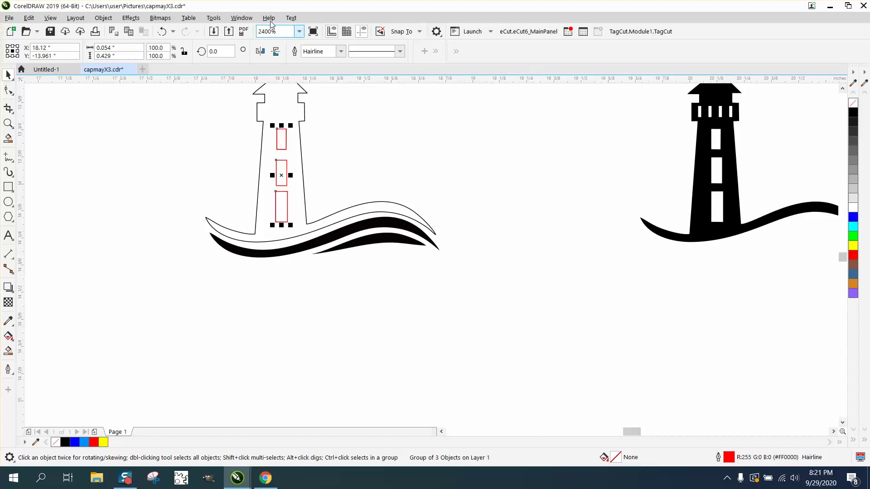
left_click(241, 18)
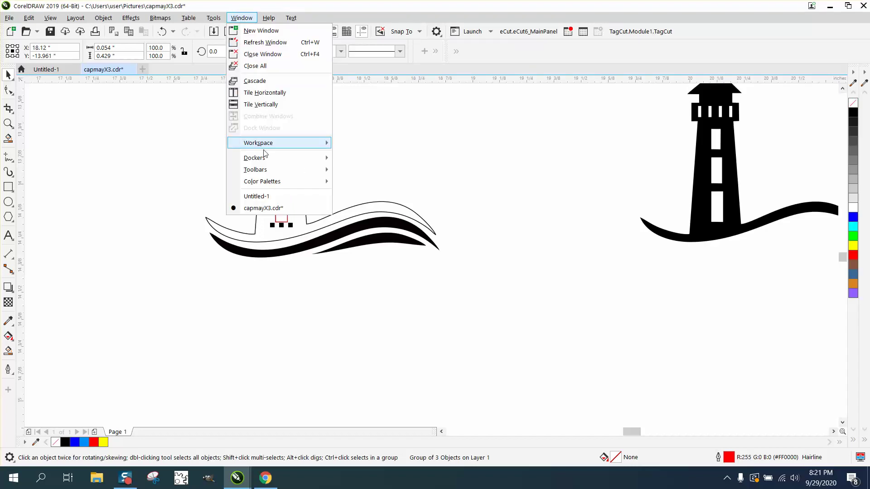
mouse_move(264, 159)
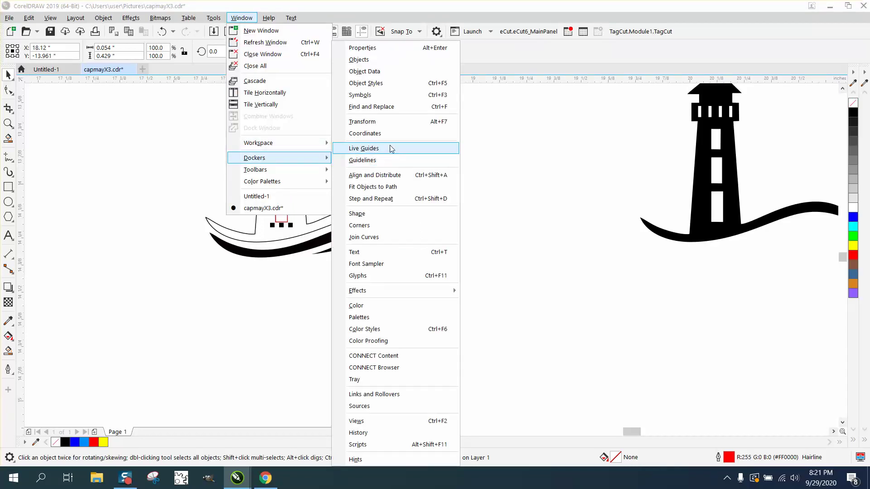
left_click(384, 177)
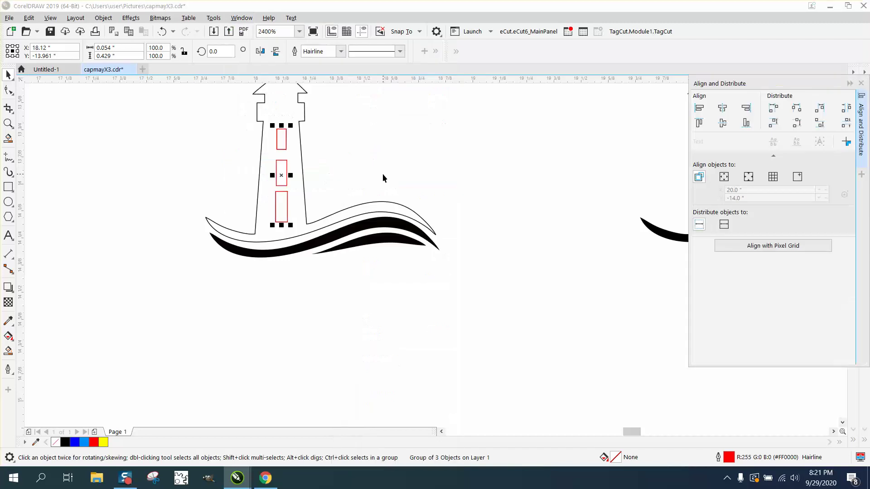
left_click(282, 140)
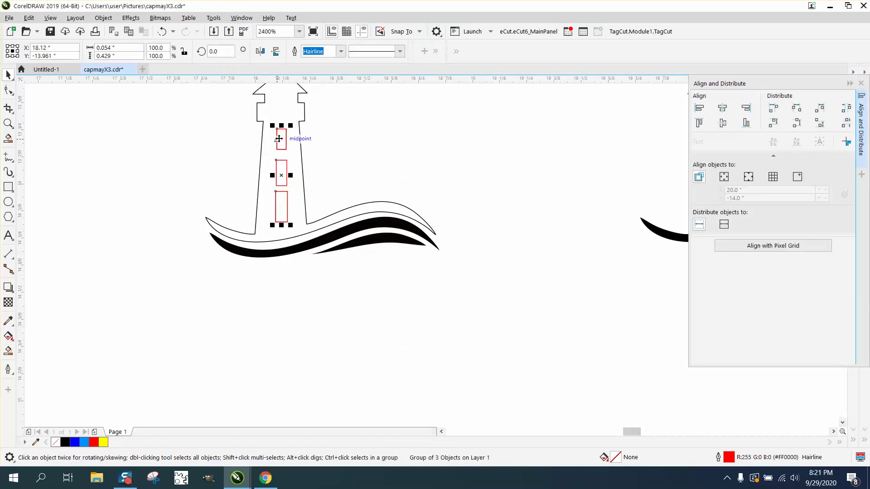
left_click(104, 19)
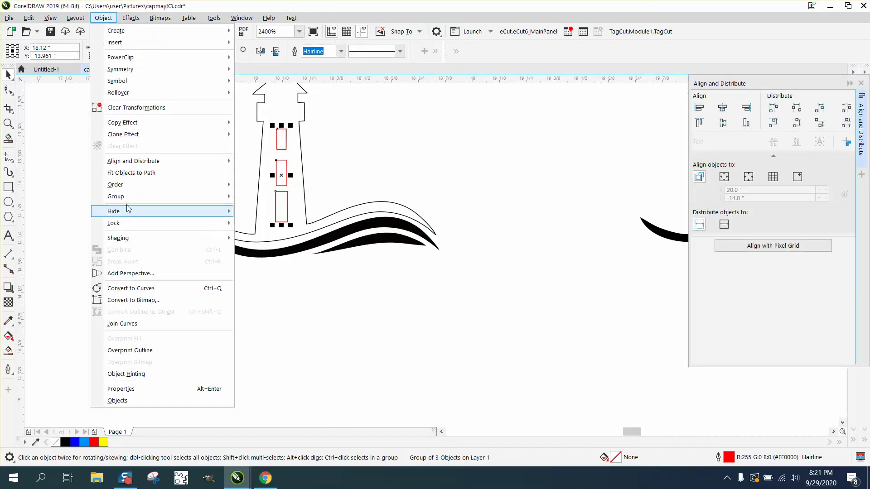
mouse_move(127, 196)
left_click(263, 210)
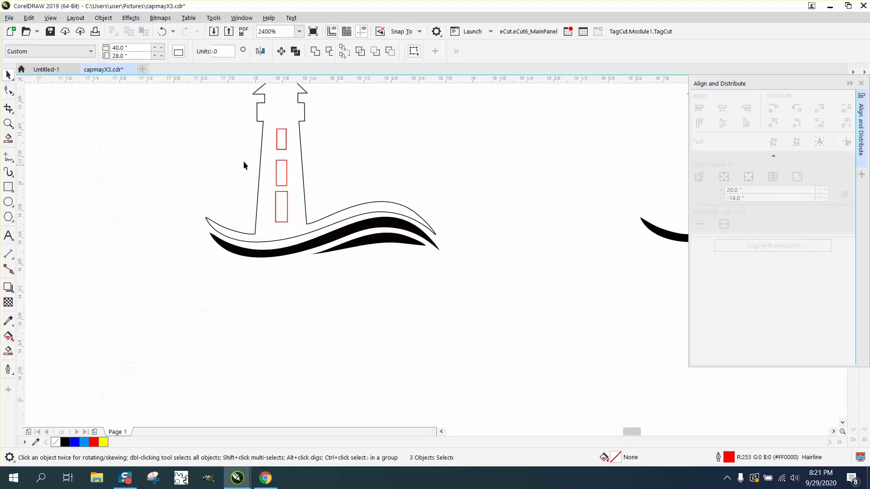
left_click(281, 144)
left_click_drag(239, 134, 307, 228)
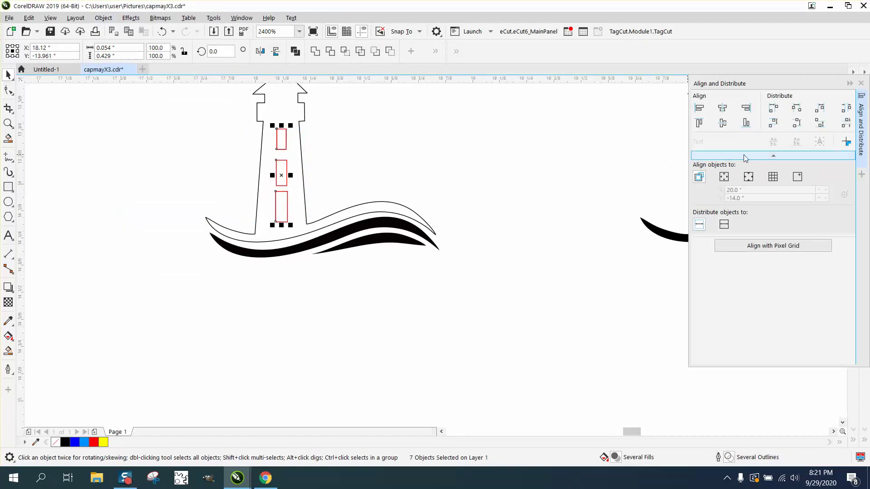
left_click(796, 125)
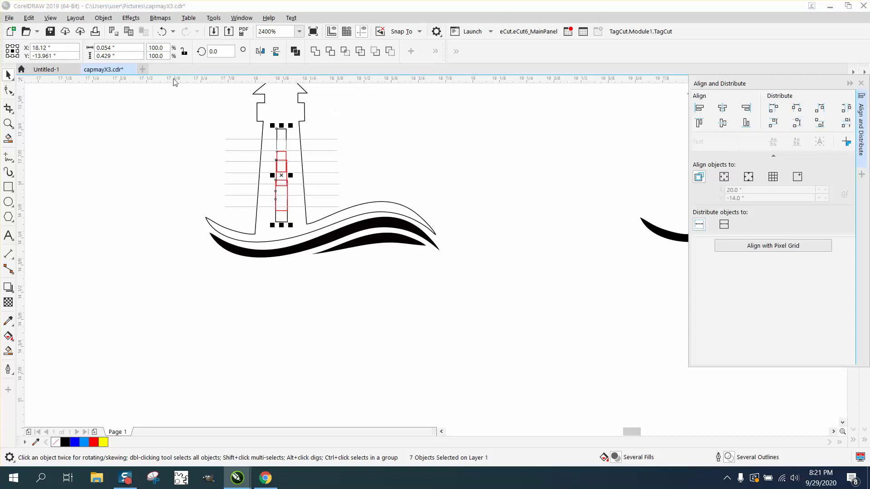
left_click(162, 32)
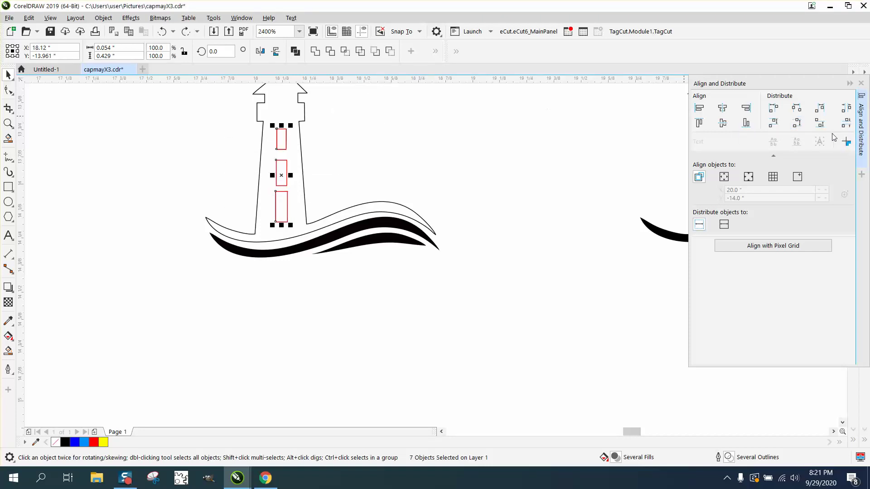
left_click(821, 128)
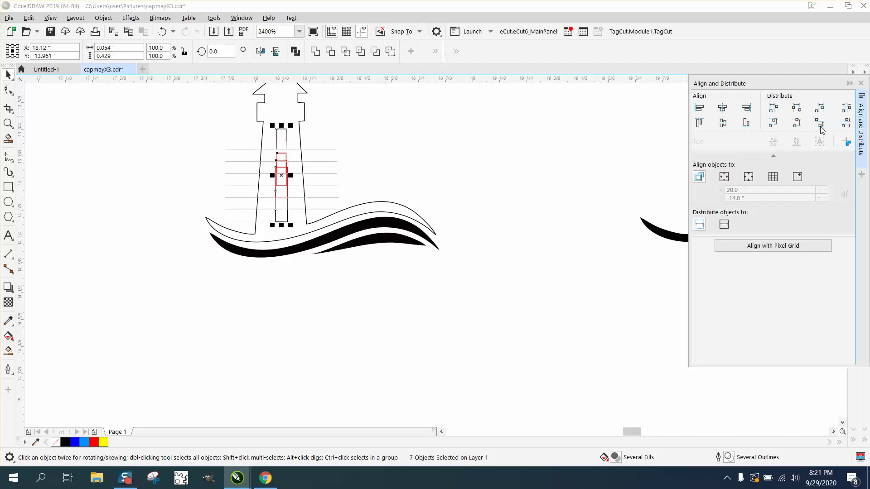
left_click(162, 31)
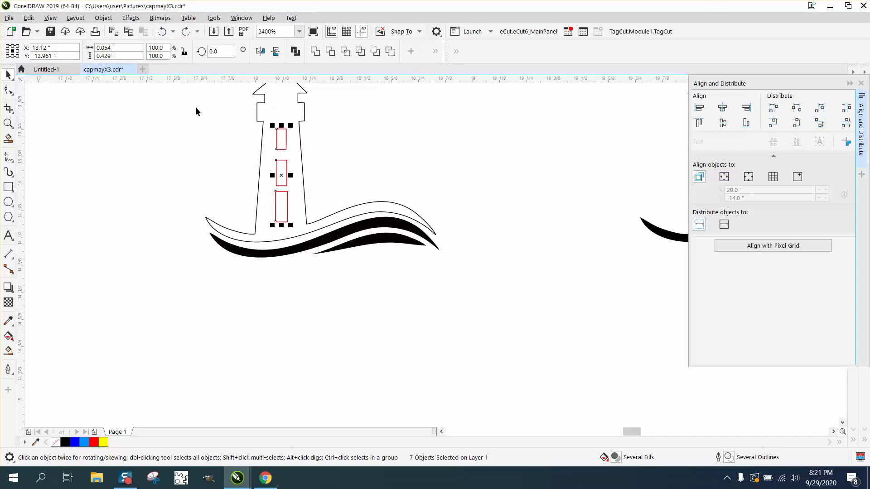
left_click_drag(241, 132, 322, 230)
Step: Convert the selected window shapes to curves, undoing a trial redistribution
left_click(103, 18)
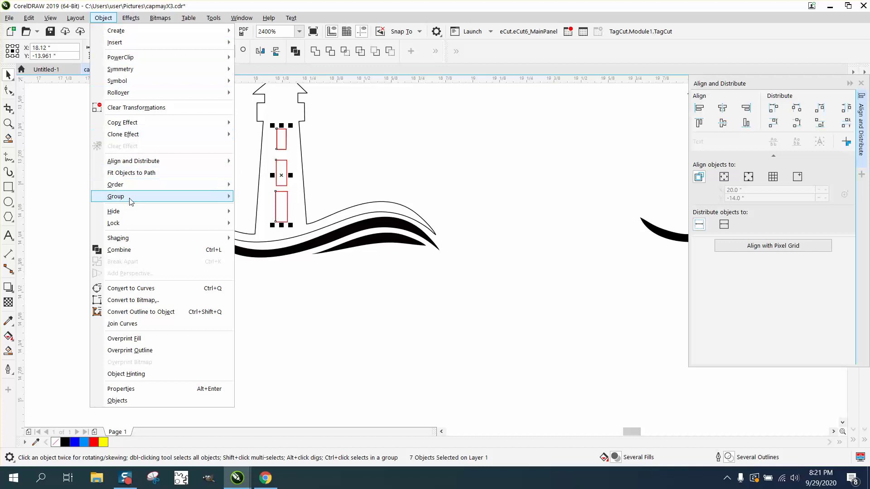
left_click(147, 289)
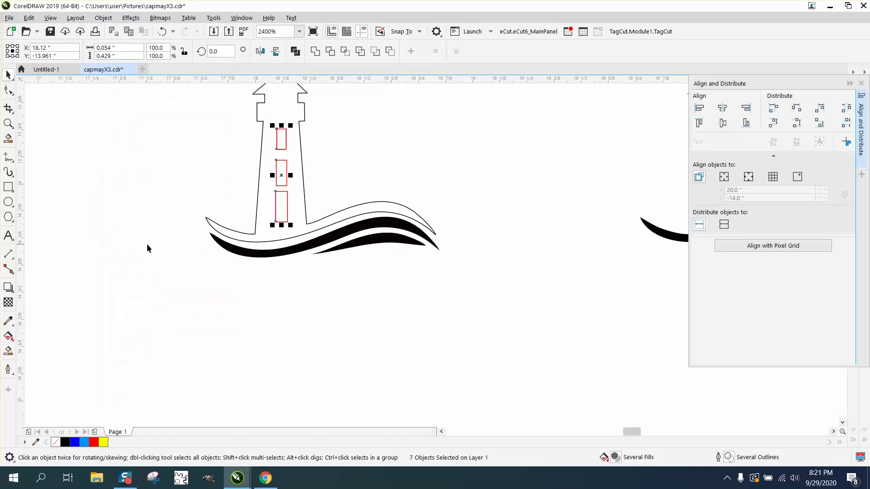
left_click(148, 246)
left_click_drag(239, 123, 318, 222)
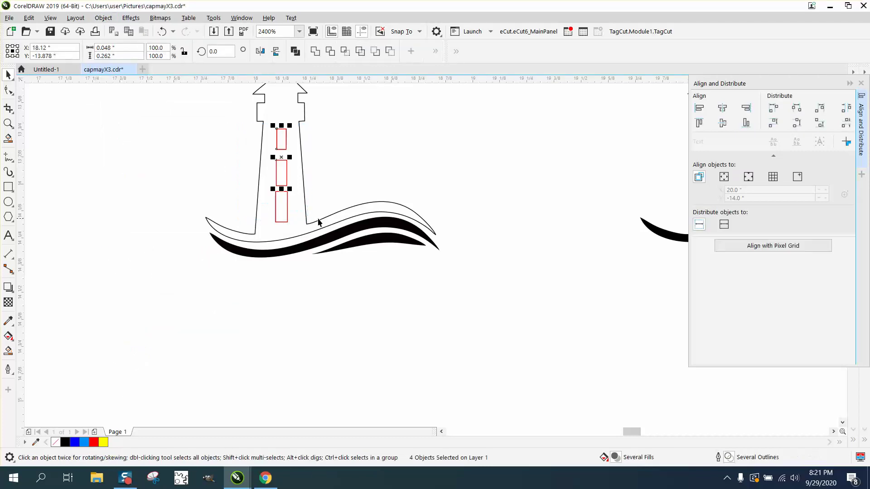
left_click(818, 125)
left_click(528, 135)
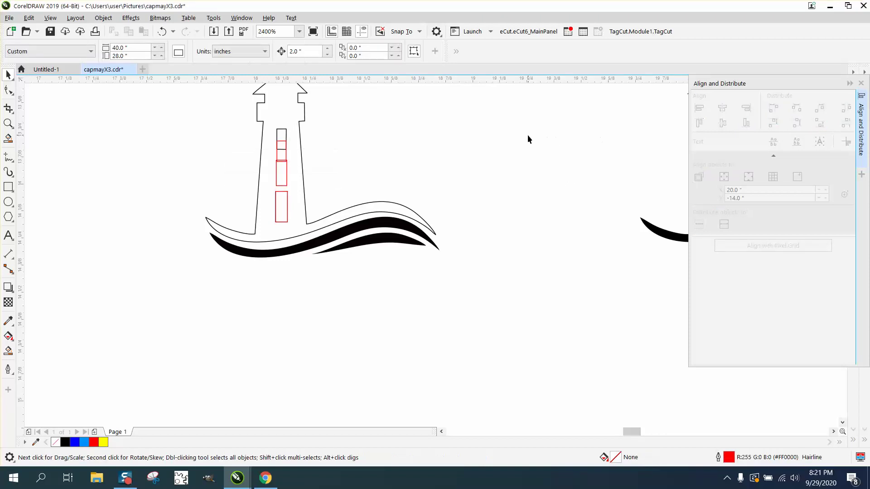
left_click(162, 31)
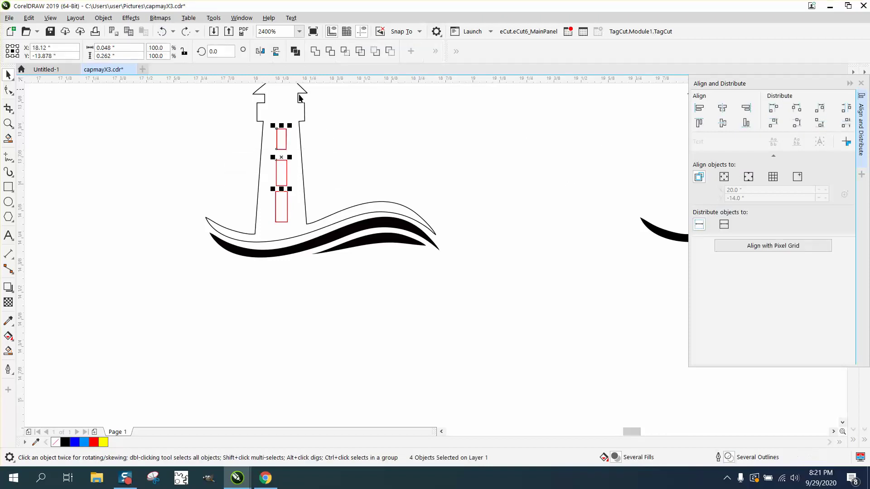
Step: Shift the top window 2 inches right
left_click(285, 138)
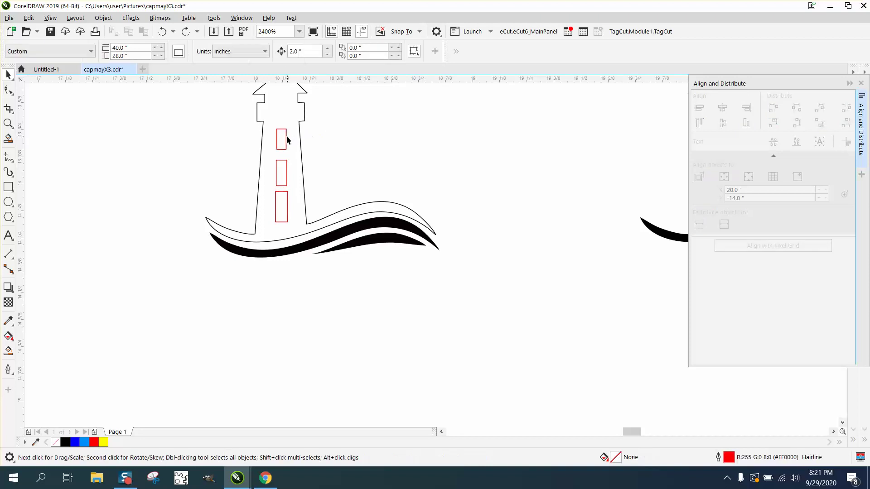
key("Right")
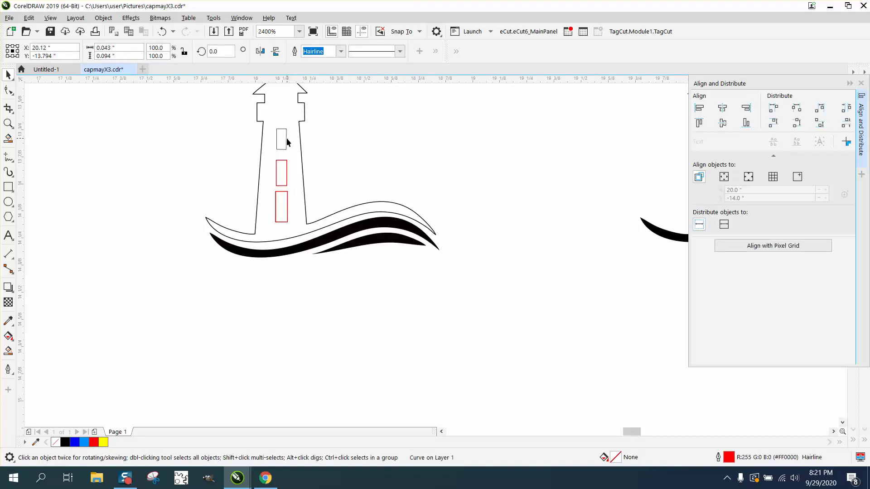
left_click(286, 139)
left_click(285, 155)
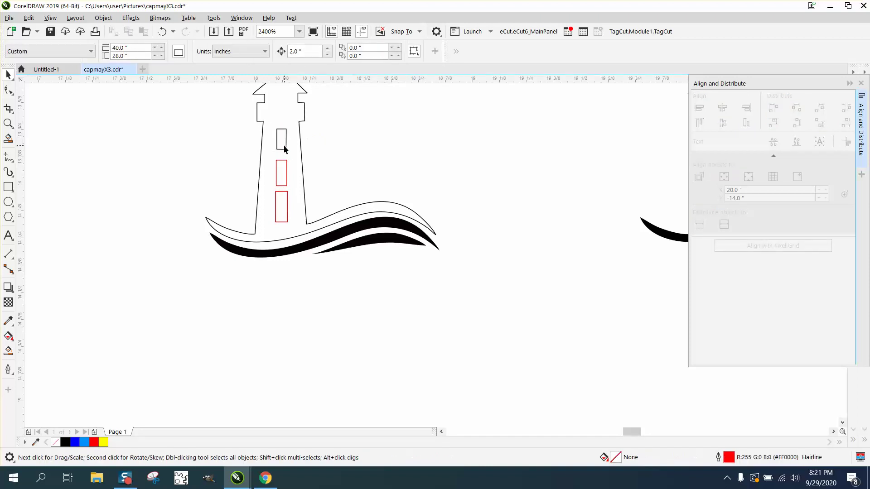
Step: Delete the leftover top window shape and the upper red window
left_click(286, 143)
key("Delete")
left_click(288, 167)
key("Delete")
left_click(162, 31)
key("Delete")
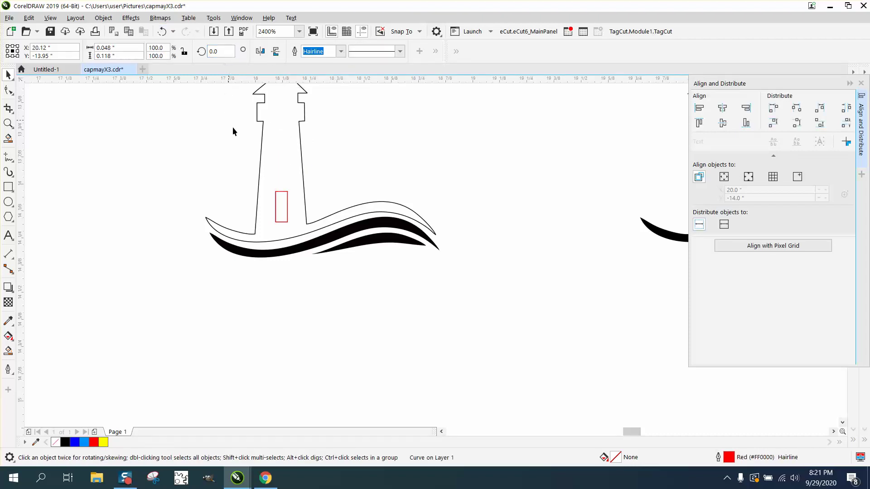
left_click(283, 196)
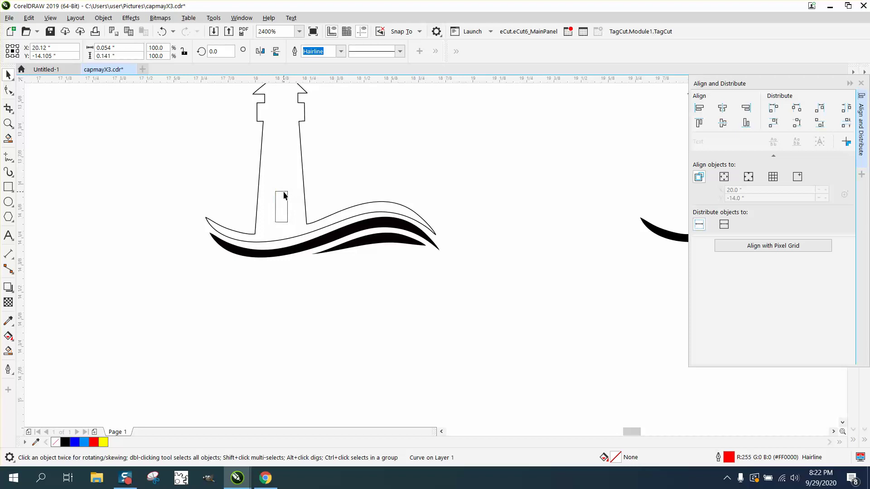
Step: Delete the last window, then nudge the black lighthouse's windows 2 inches left into the outlined one
key("Delete")
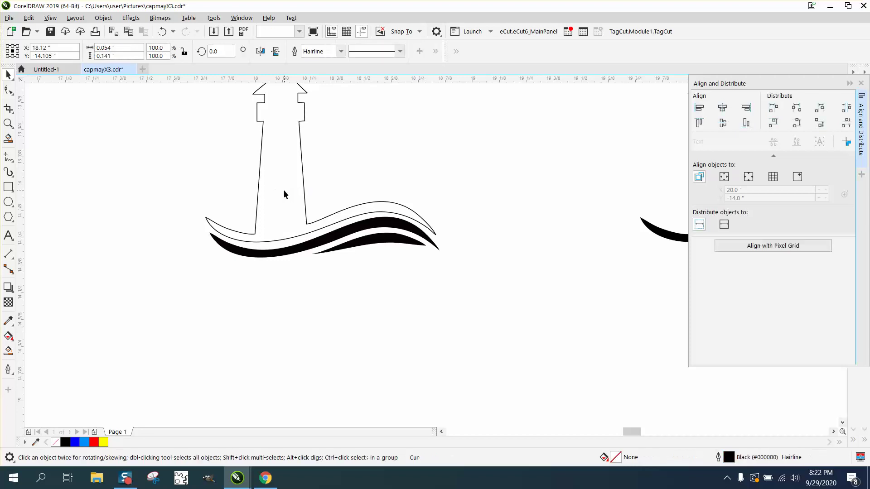
left_click(284, 195)
scroll(267, 168, "down", 2)
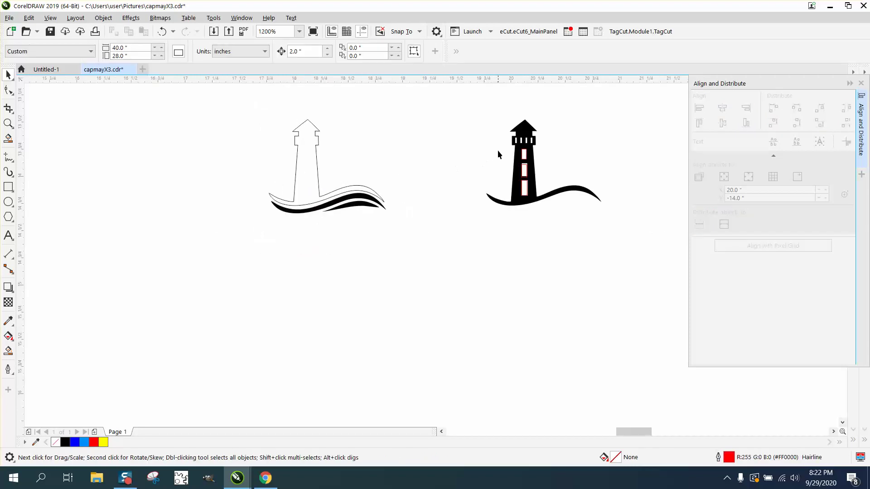
left_click_drag(516, 185, 536, 203)
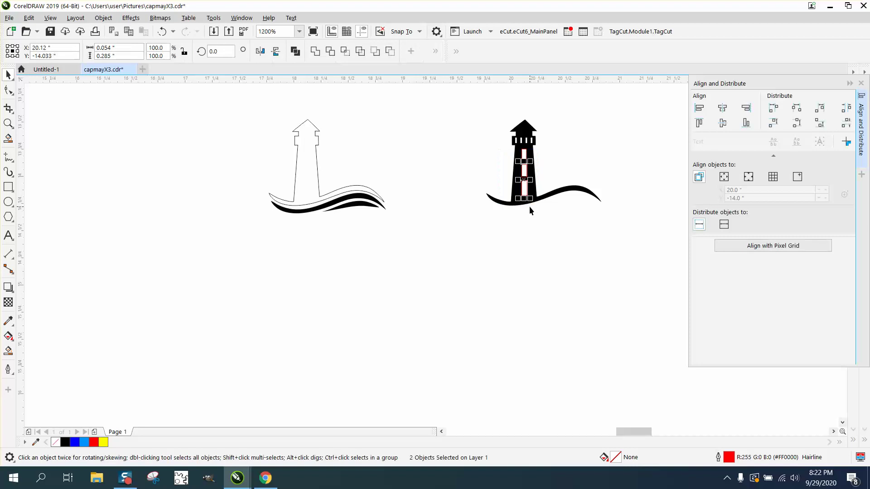
key("Left")
left_click(524, 157)
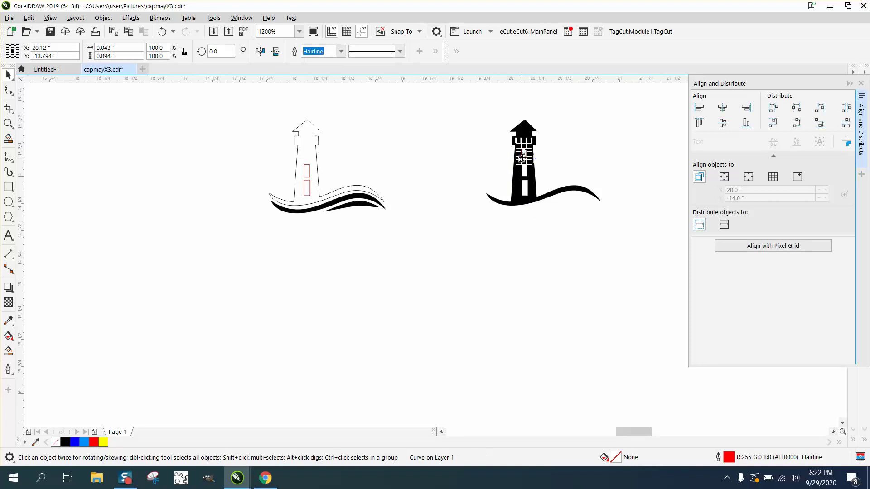
key("Left")
left_click_drag(334, 202, 336, 203)
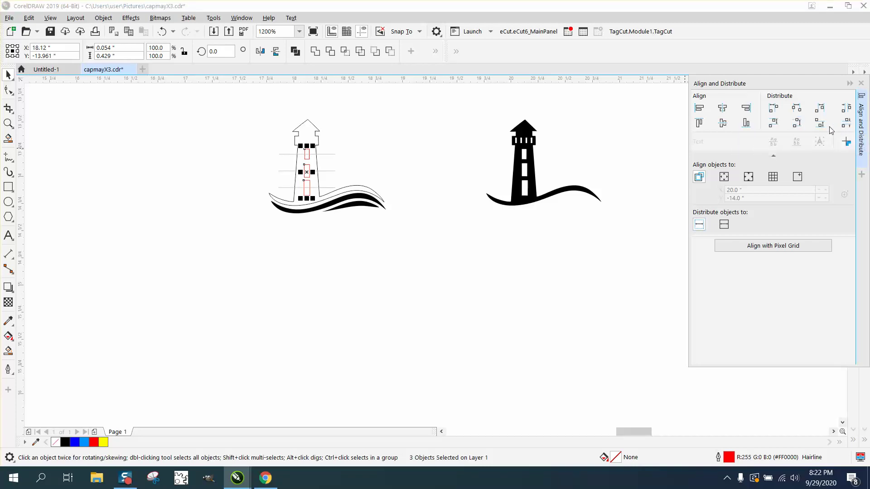
left_click(445, 132)
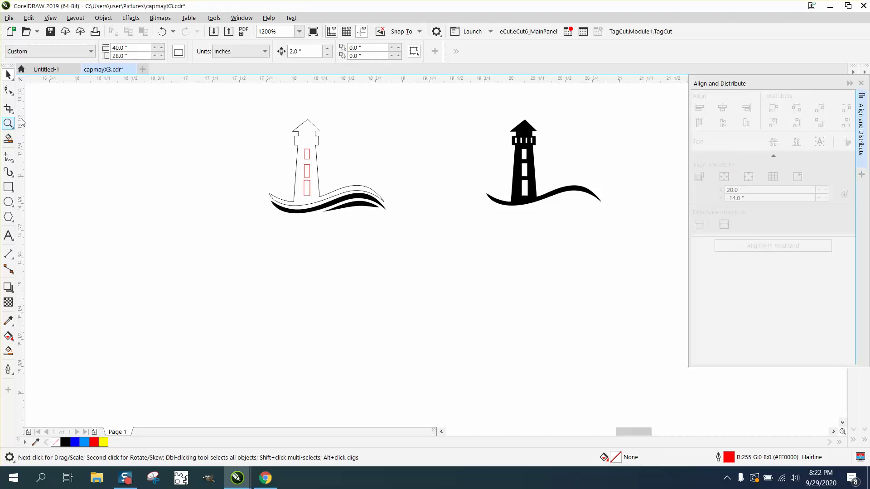
Step: Distribute the three red window rectangles with even vertical spacing using Align and Distribute
left_click_drag(267, 132, 354, 226)
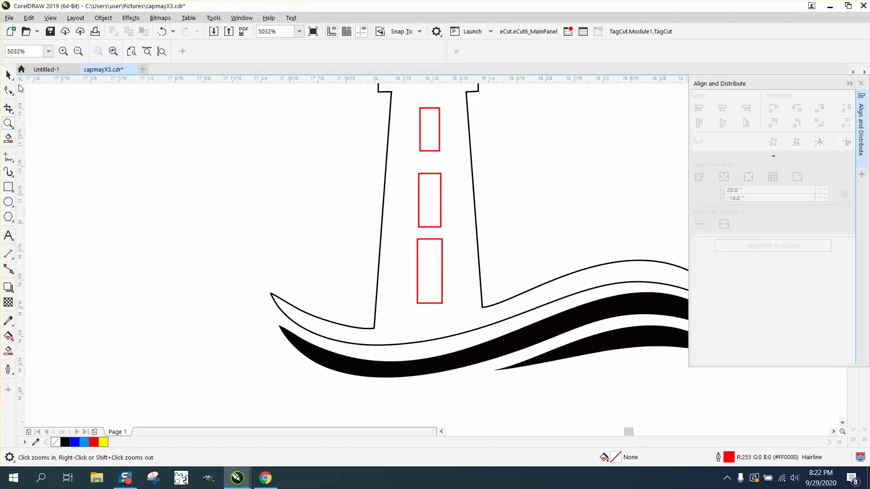
left_click(8, 74)
left_click_drag(371, 177, 510, 334)
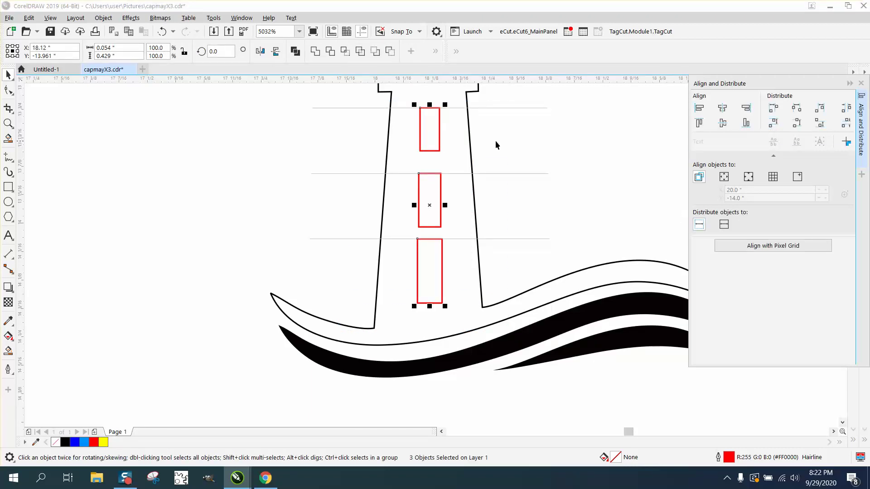
left_click(163, 31)
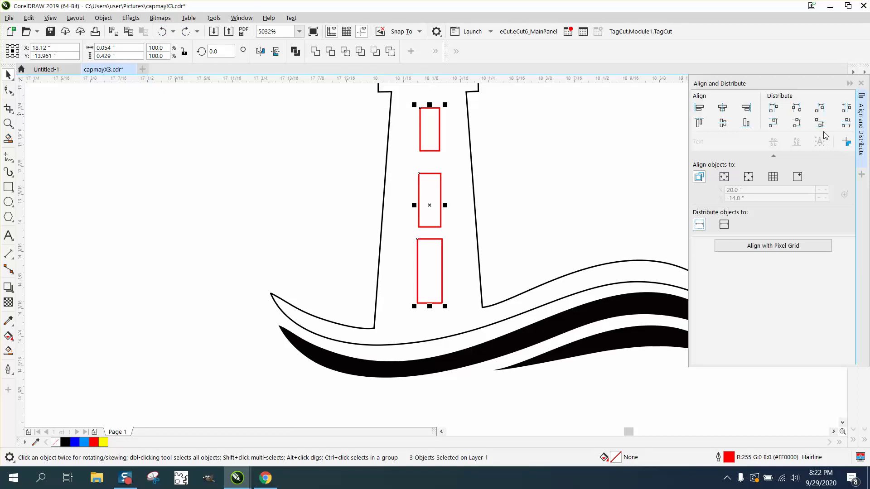
left_click(845, 124)
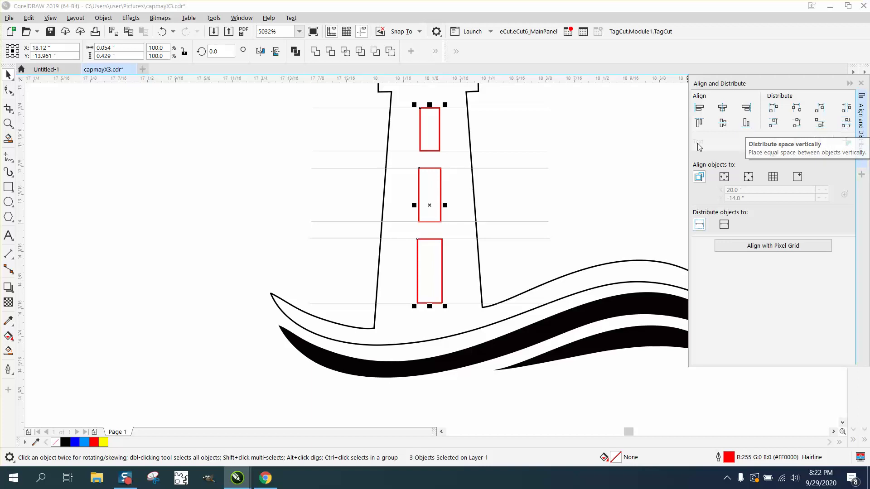
left_click(602, 143)
scroll(498, 131, "down", 2)
scroll(561, 149, "down", 2)
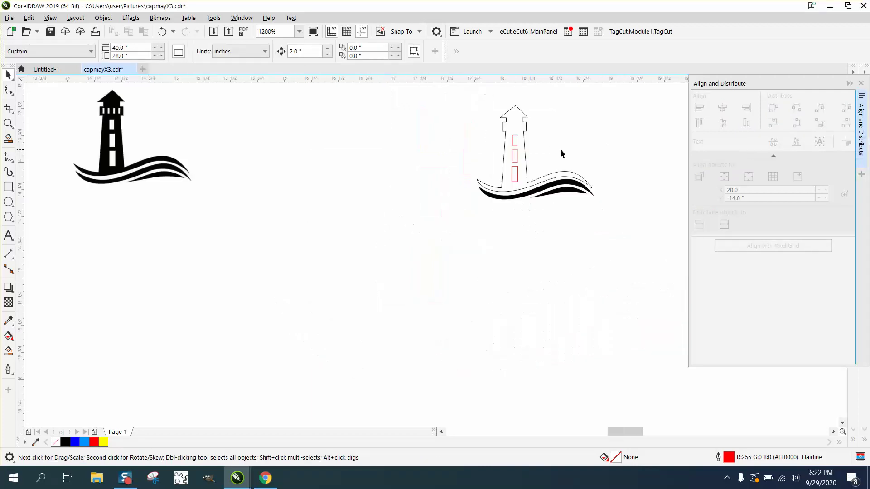
Step: Select and zoom in on the right black lighthouse, then close the Align and Distribute docker
left_click(8, 350)
scroll(291, 258, "down", 2)
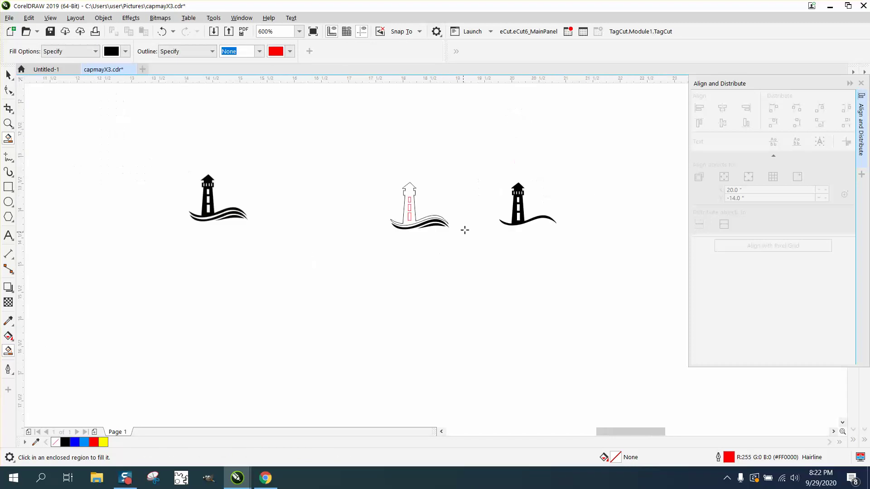
left_click(8, 74)
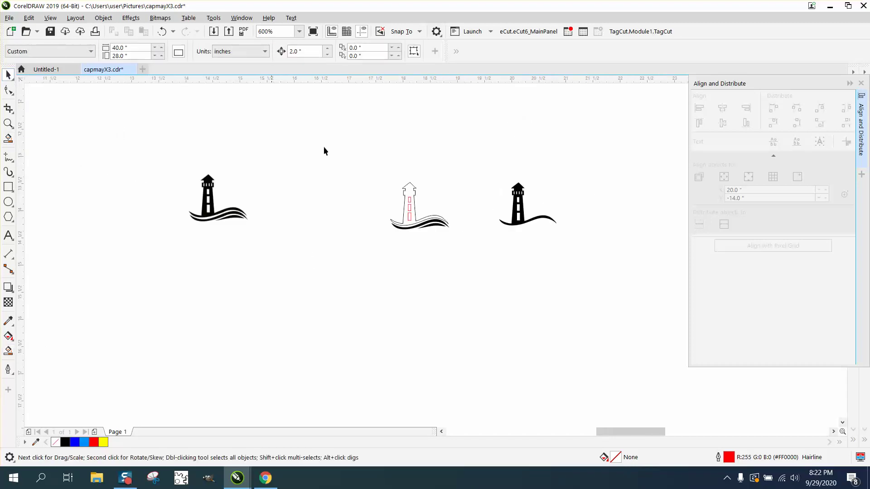
left_click(511, 189)
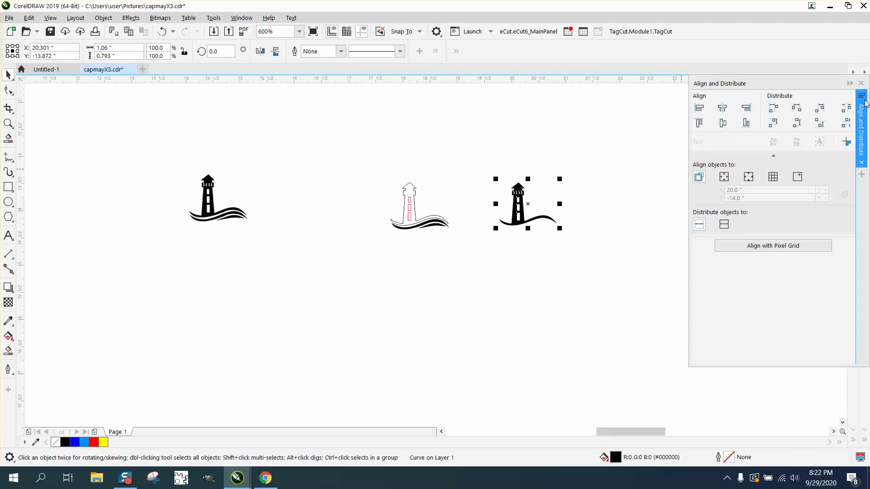
left_click(8, 123)
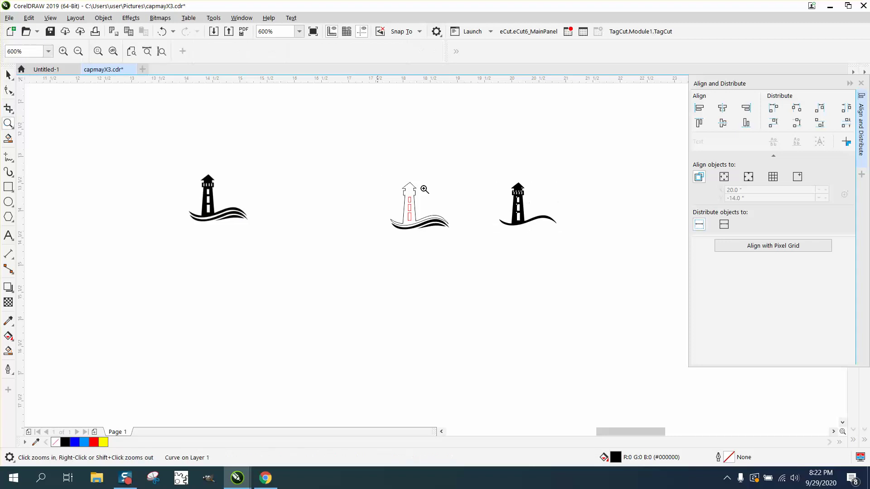
left_click_drag(495, 173, 574, 269)
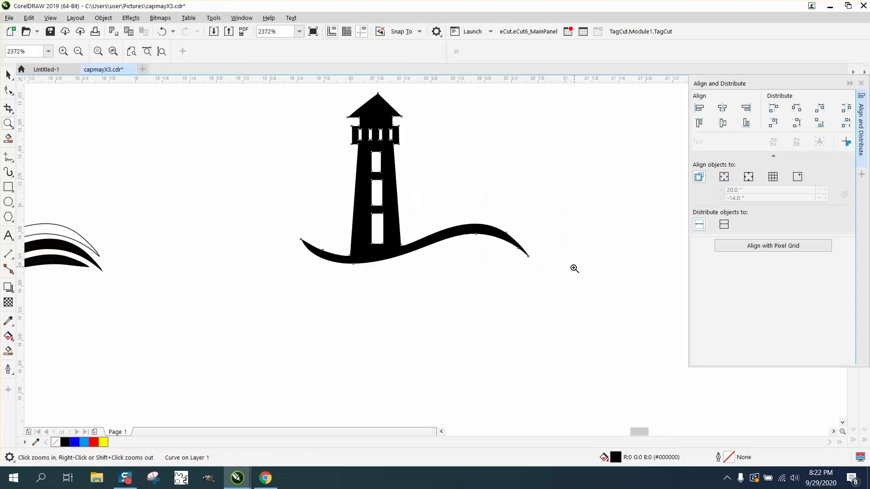
left_click(8, 75)
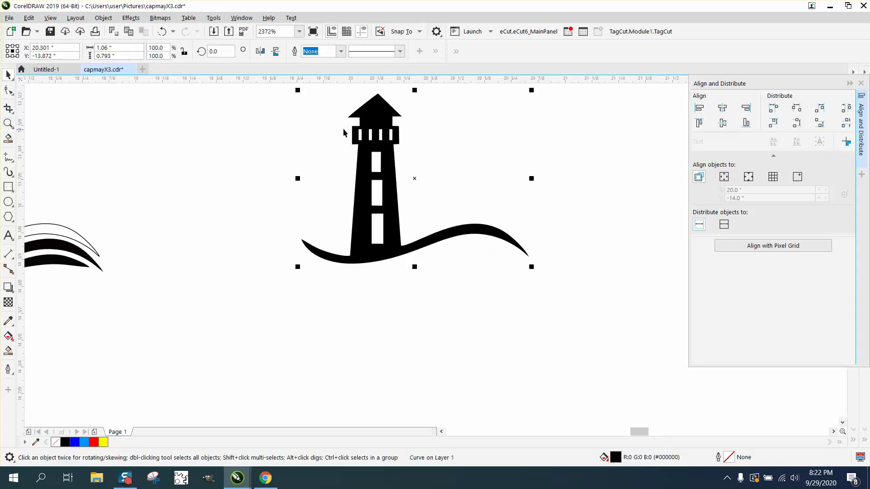
left_click(860, 84)
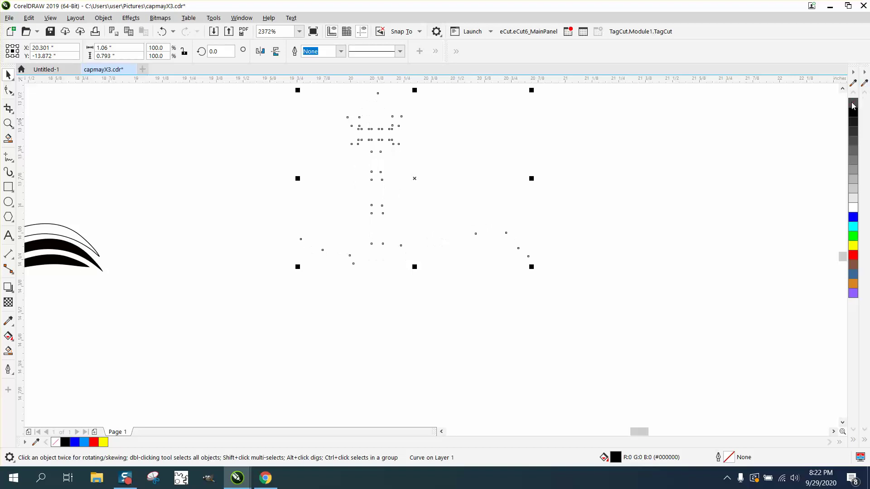
Step: Replace the lighthouse's black fill with a black hairline outline
left_click(852, 103)
right_click(853, 115)
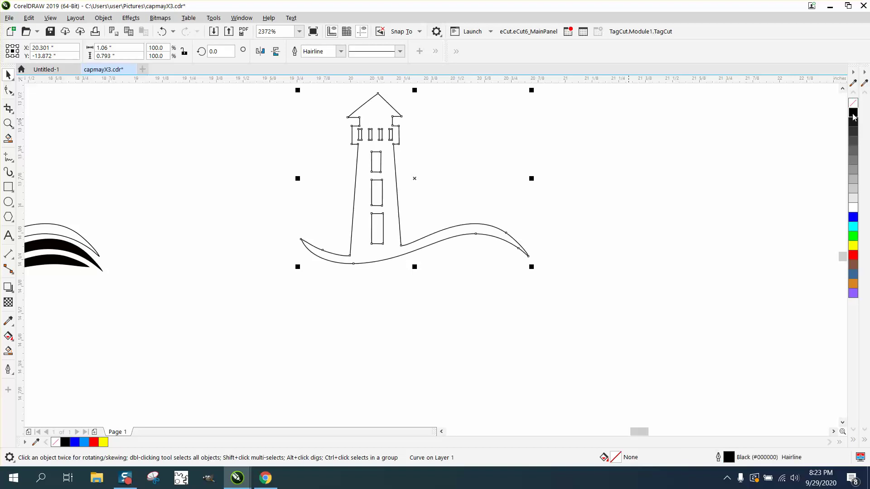
left_click(504, 131)
left_click_drag(393, 230, 406, 245)
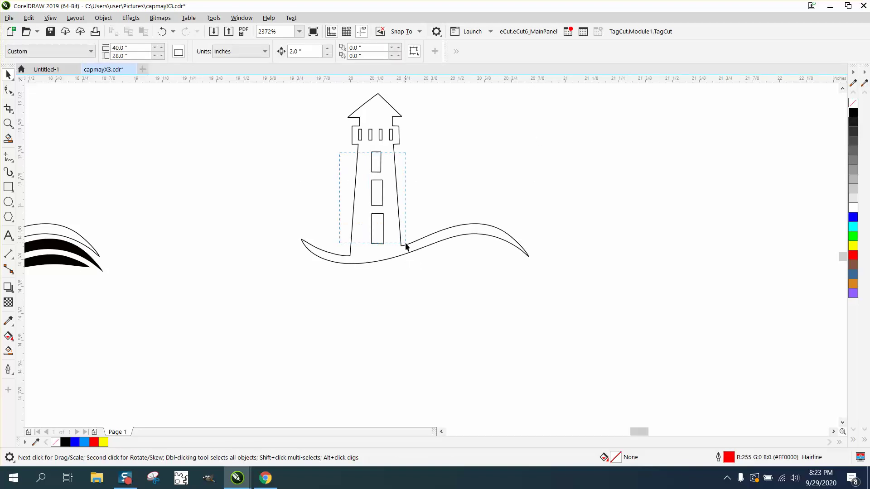
left_click(384, 225)
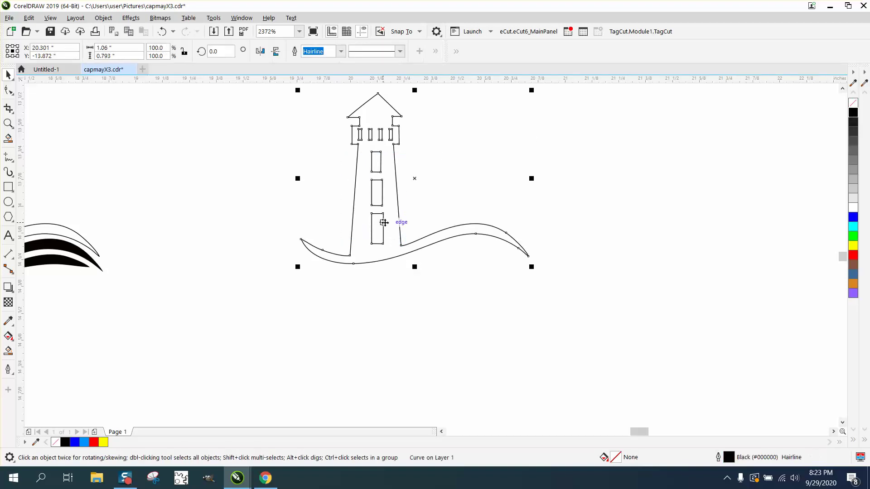
Step: Break the lighthouse curve apart into separate pieces
left_click(104, 17)
left_click(131, 262)
left_click(316, 192)
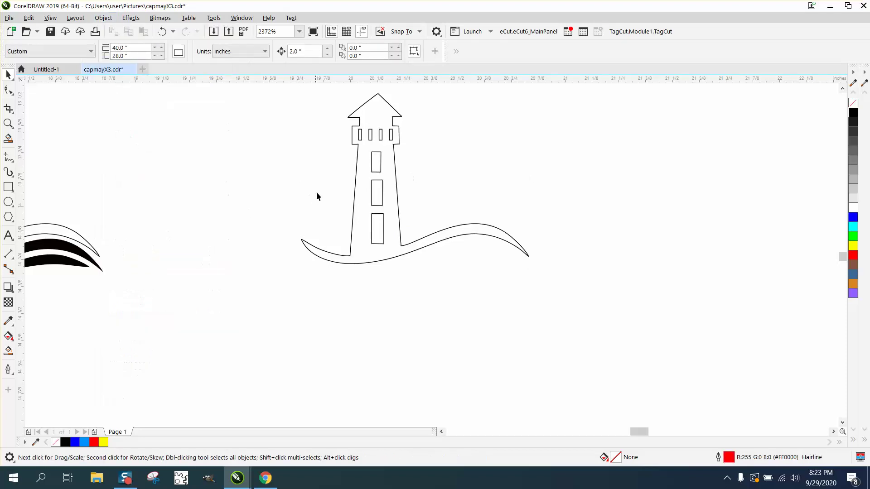
Step: Delete the upper, middle and lowest tower window shapes
left_click(376, 171)
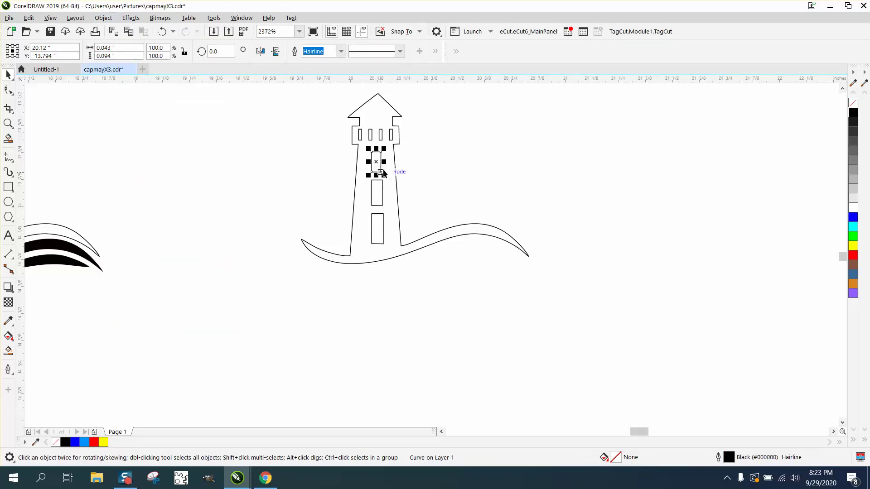
key("Delete")
left_click(382, 188)
key("Delete")
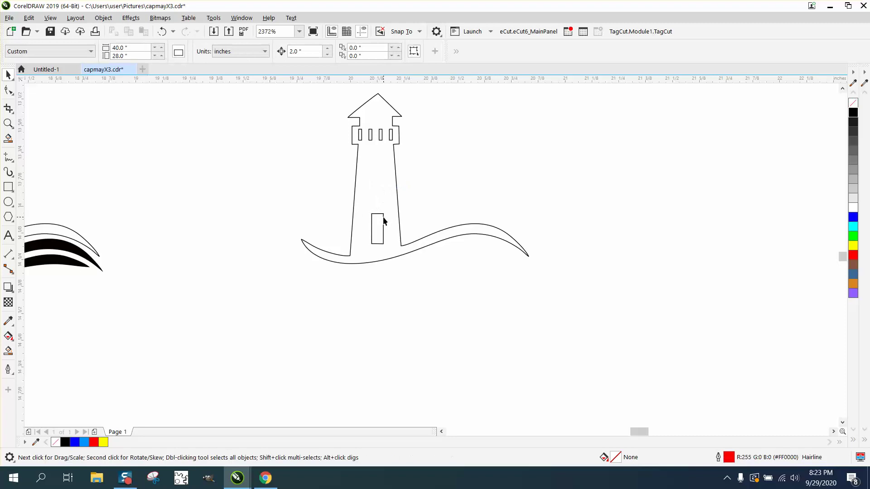
left_click(383, 216)
key("Delete")
scroll(379, 206, "down", 3)
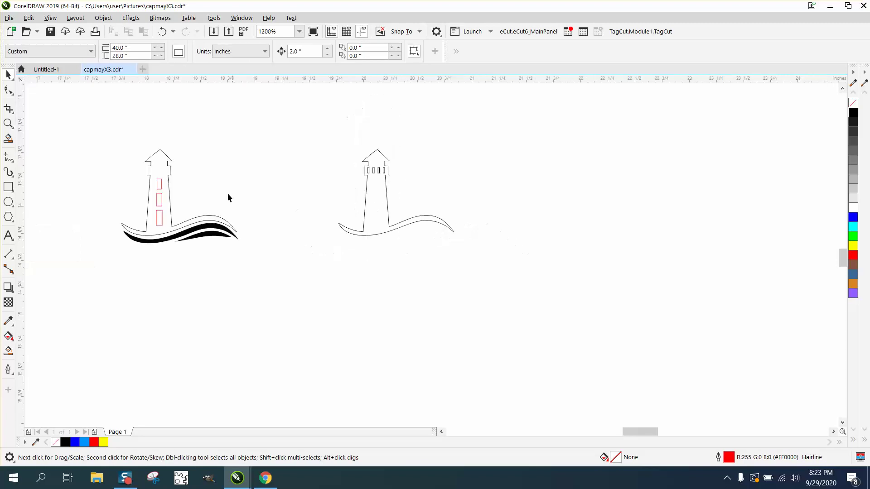
Step: Shift the red window rectangles 2 inches right into the right lighthouse and Smart Fill it black
left_click_drag(172, 230, 176, 233)
left_click_drag(127, 179, 179, 226)
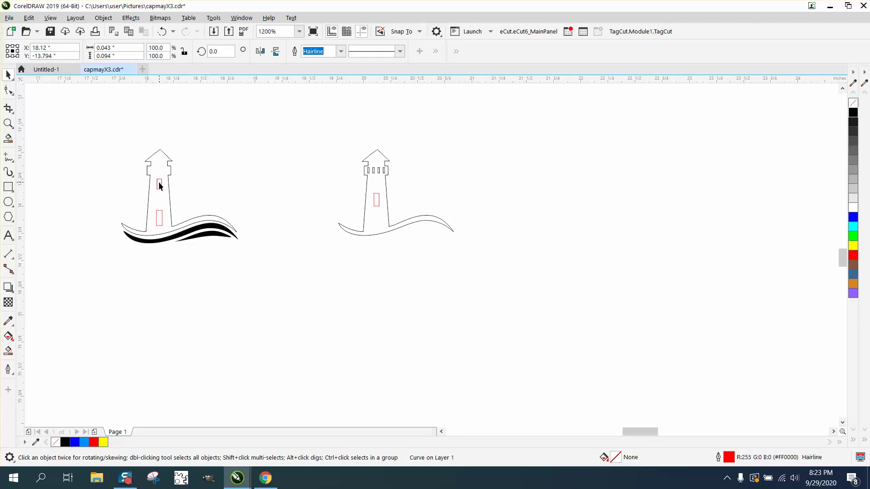
left_click(163, 218)
key("shift+Right")
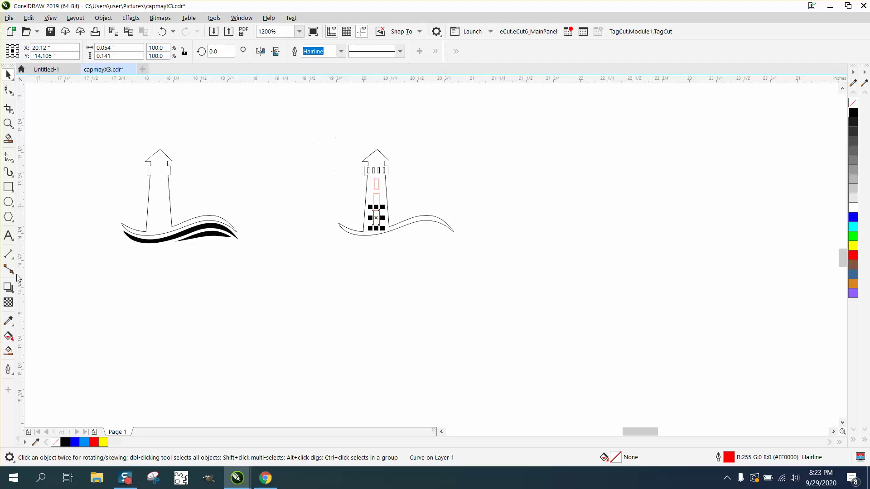
left_click(8, 350)
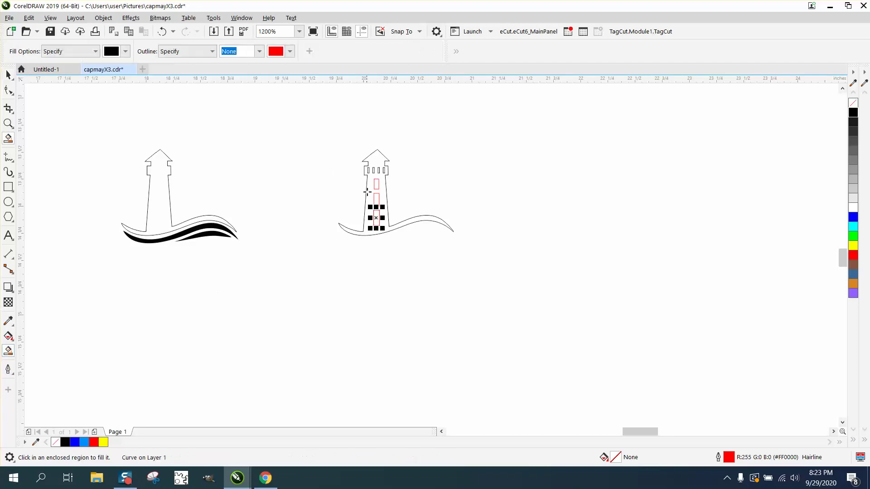
left_click(378, 163)
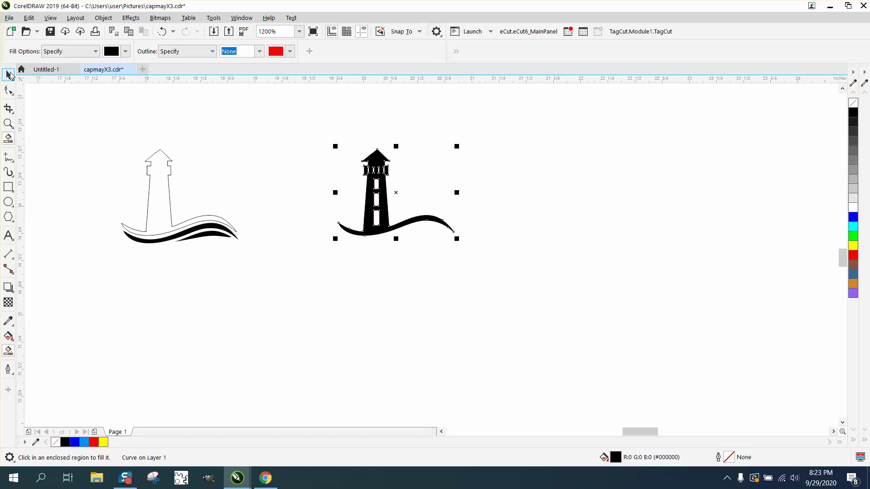
Step: Nudge the thin wave curve and the black wave stroke 2 inches right onto the black lighthouse
left_click(9, 74)
left_click(205, 228)
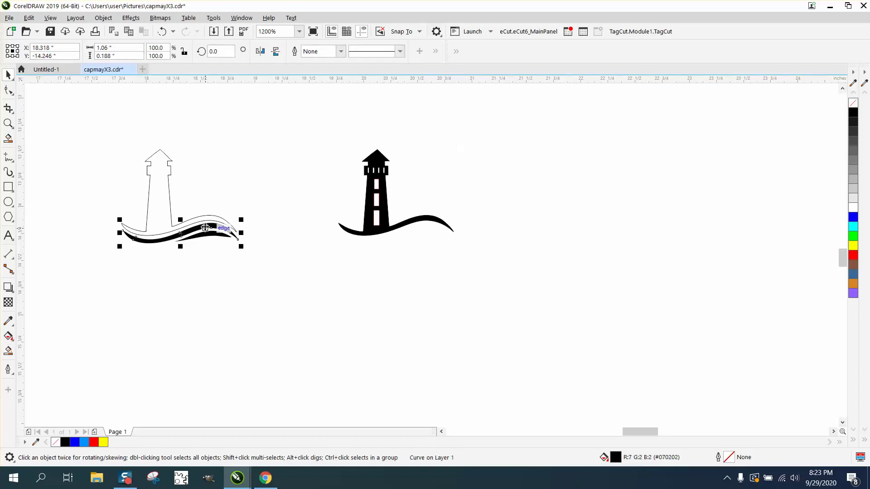
key("Right")
left_click(218, 239)
key("Right")
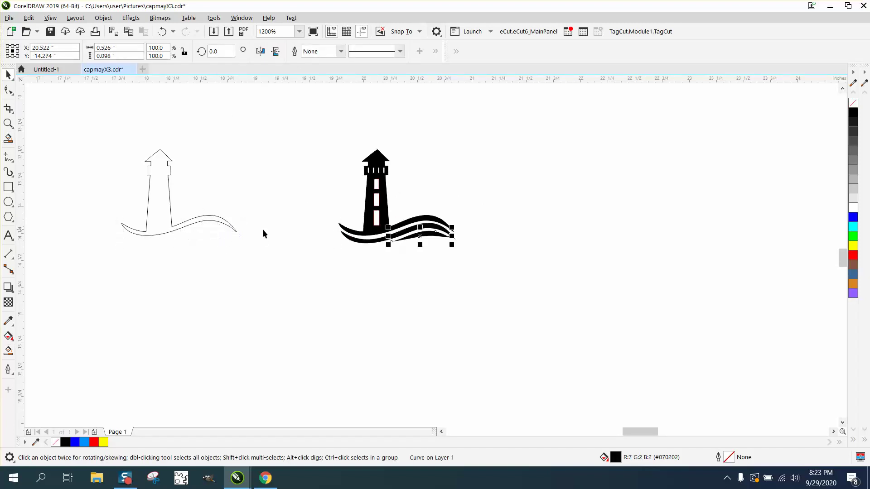
Step: Remove the red outline from the lighthouse's three white windows
left_click(8, 123)
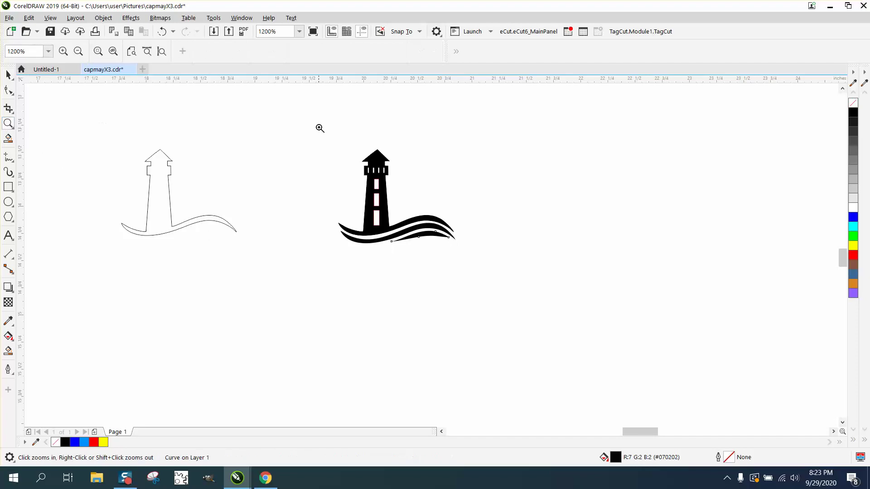
left_click_drag(320, 136, 497, 269)
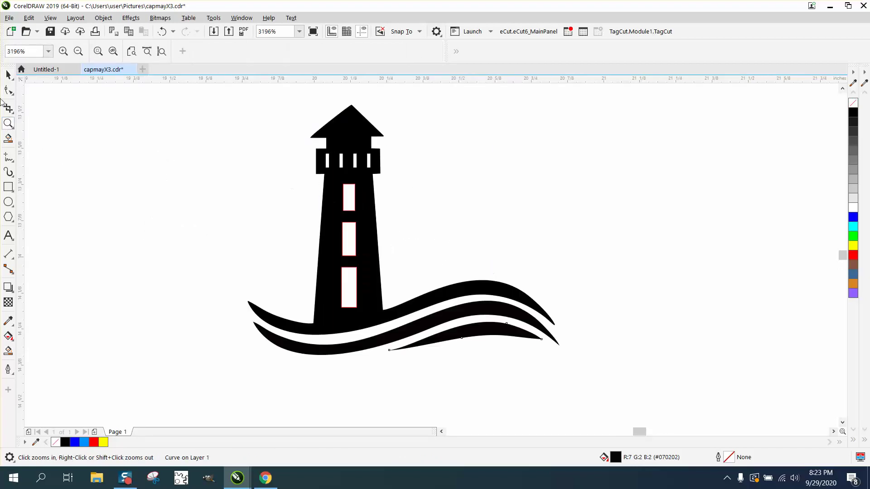
left_click(8, 74)
left_click_drag(274, 180, 393, 318)
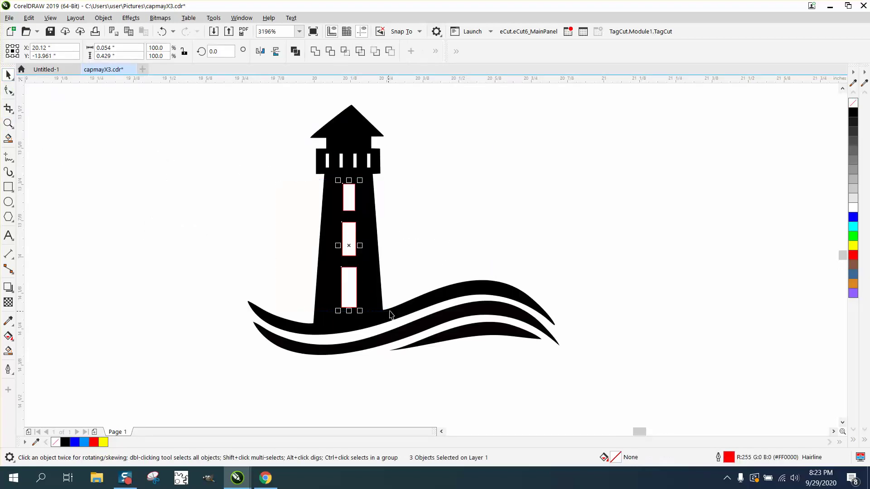
right_click(853, 103)
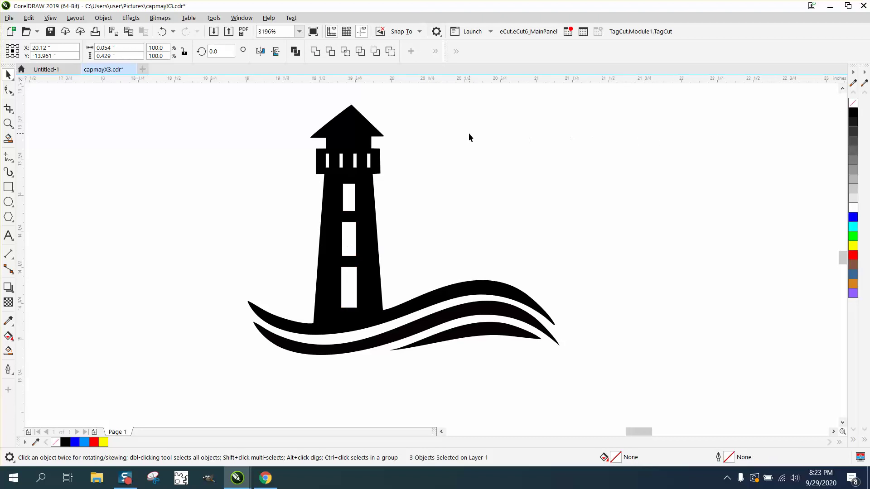
scroll(468, 132, "down", 1)
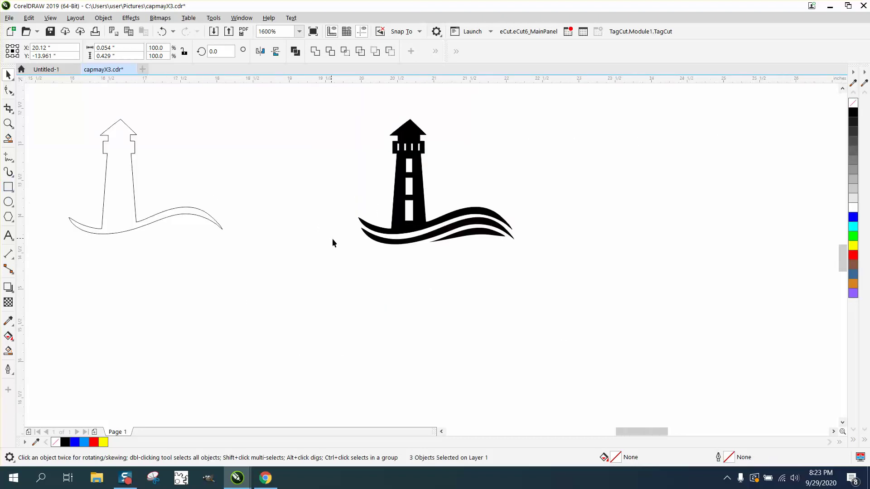
scroll(333, 238, "down", 1)
Step: Draw a 1.827 × 1.133-inch rectangle around the lighthouse with a red outline and yellow fill
left_click(8, 187)
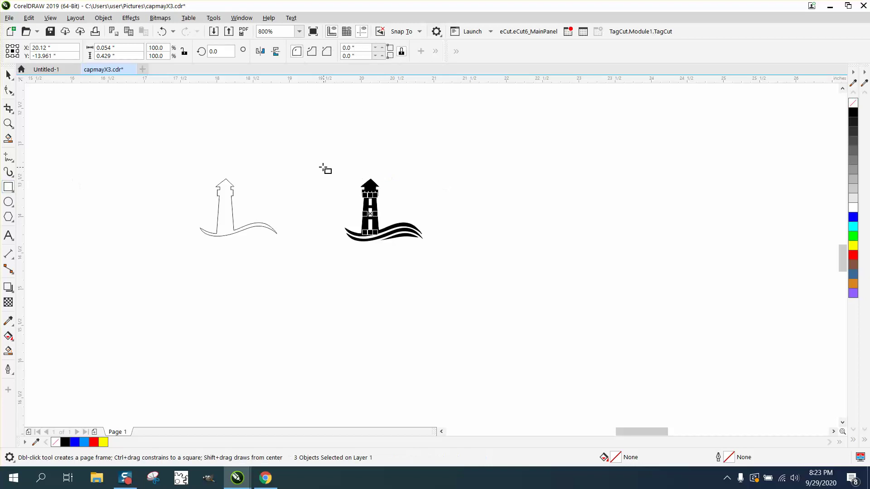
left_click_drag(321, 167, 454, 250)
right_click(853, 255)
left_click(854, 247)
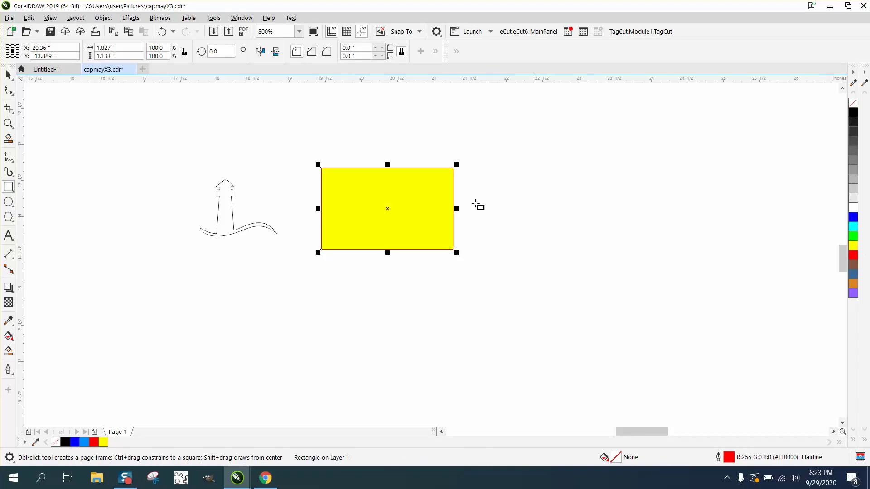
Step: Send the yellow rectangle to the back of the page behind the lighthouse
left_click(104, 18)
mouse_move(130, 186)
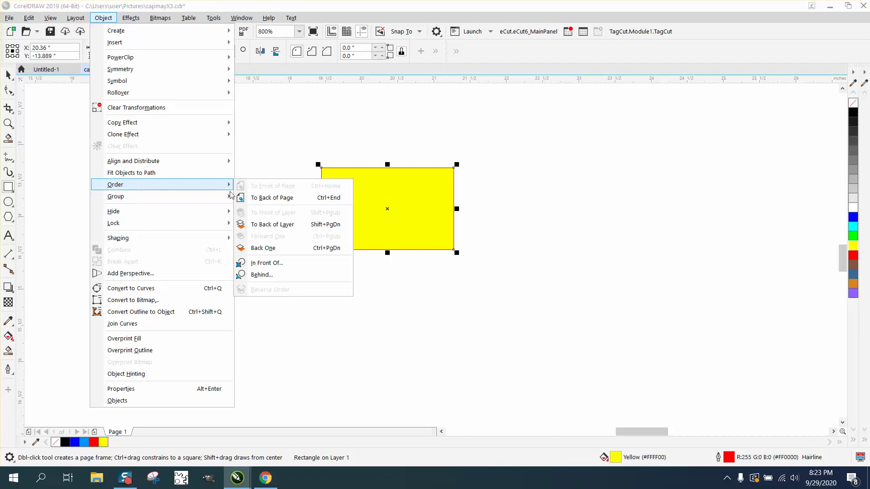
left_click(254, 198)
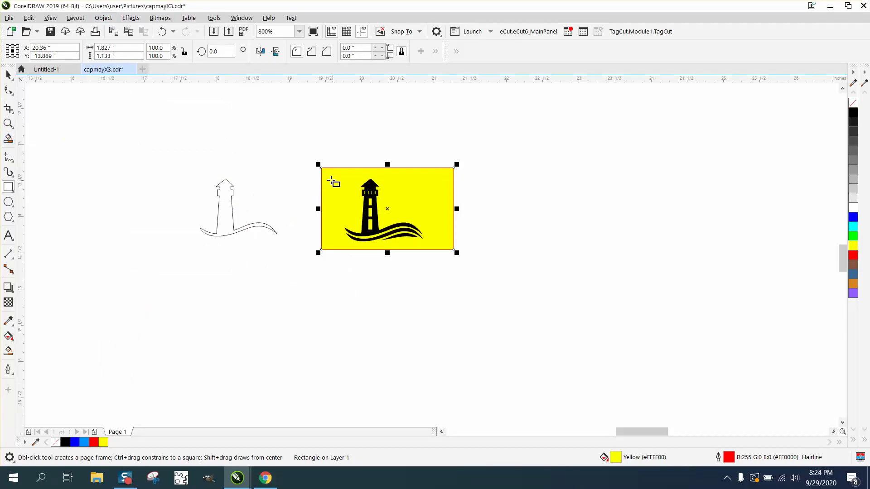
left_click(9, 123)
left_click_drag(322, 175, 457, 278)
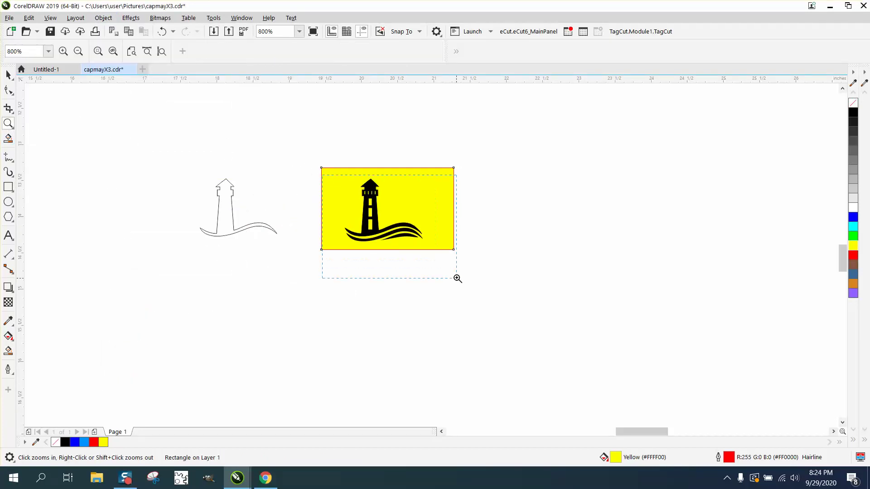